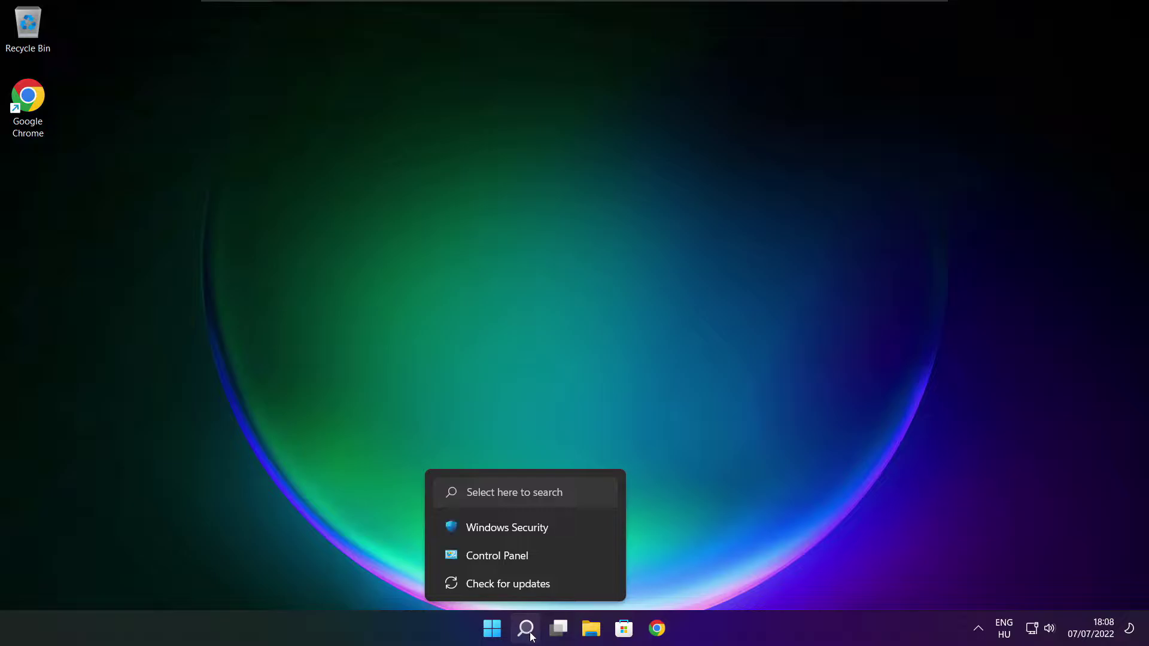
- Search Windows for "device manager", open Device Manager and maximize its window
left_click(526, 629)
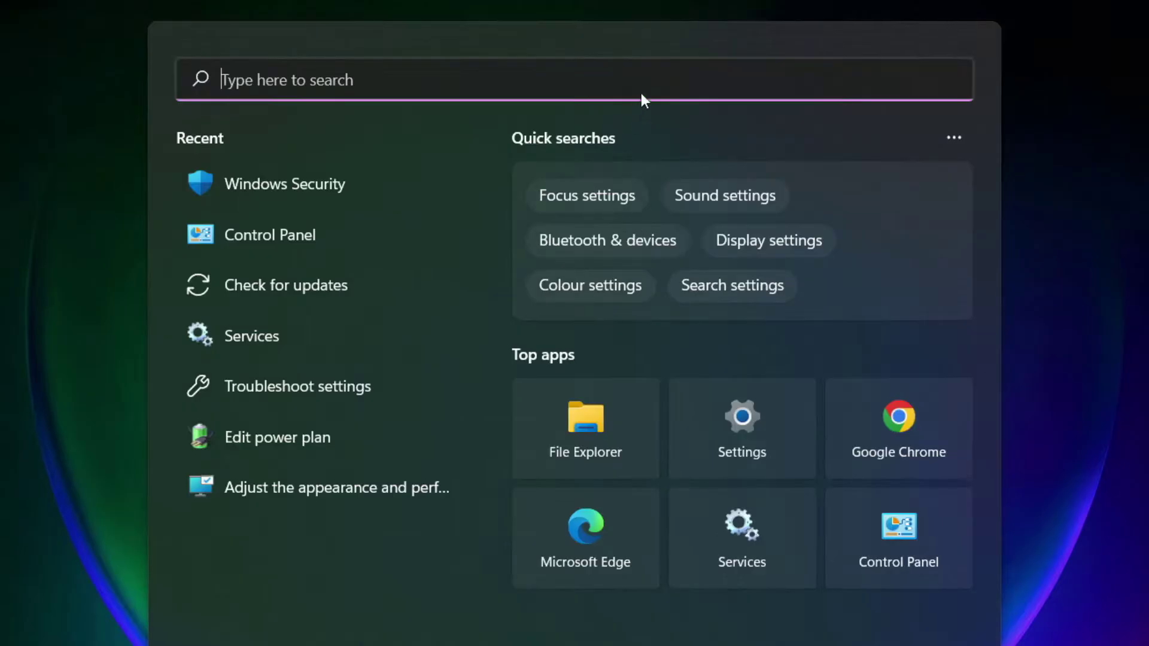
type("d")
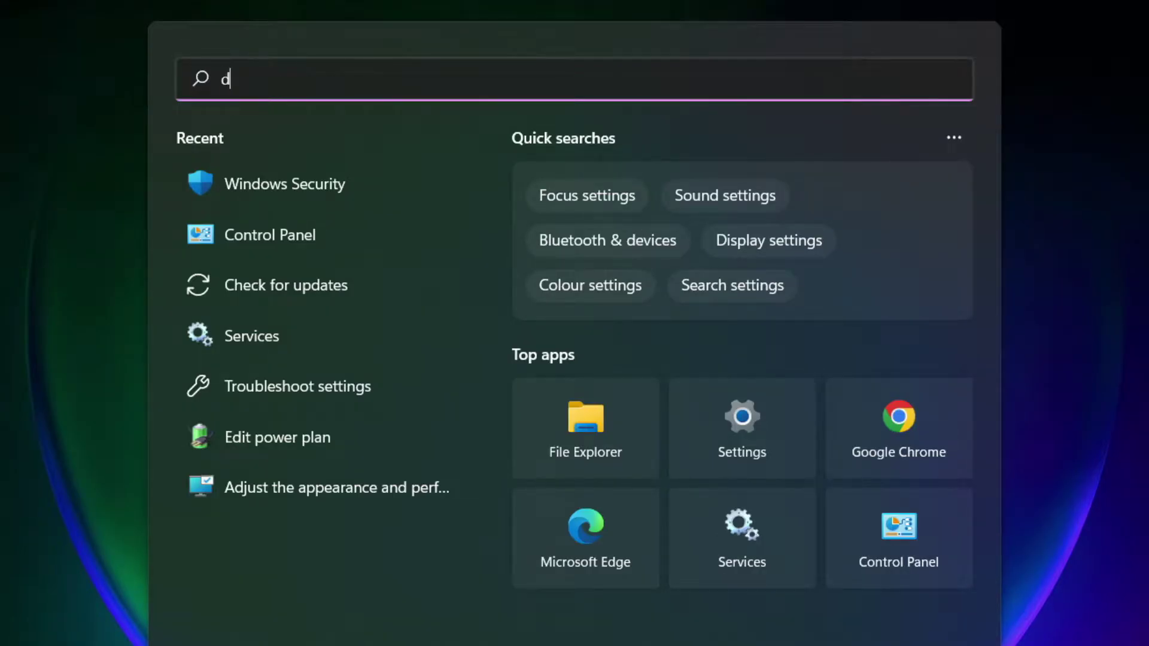
type("evice manage")
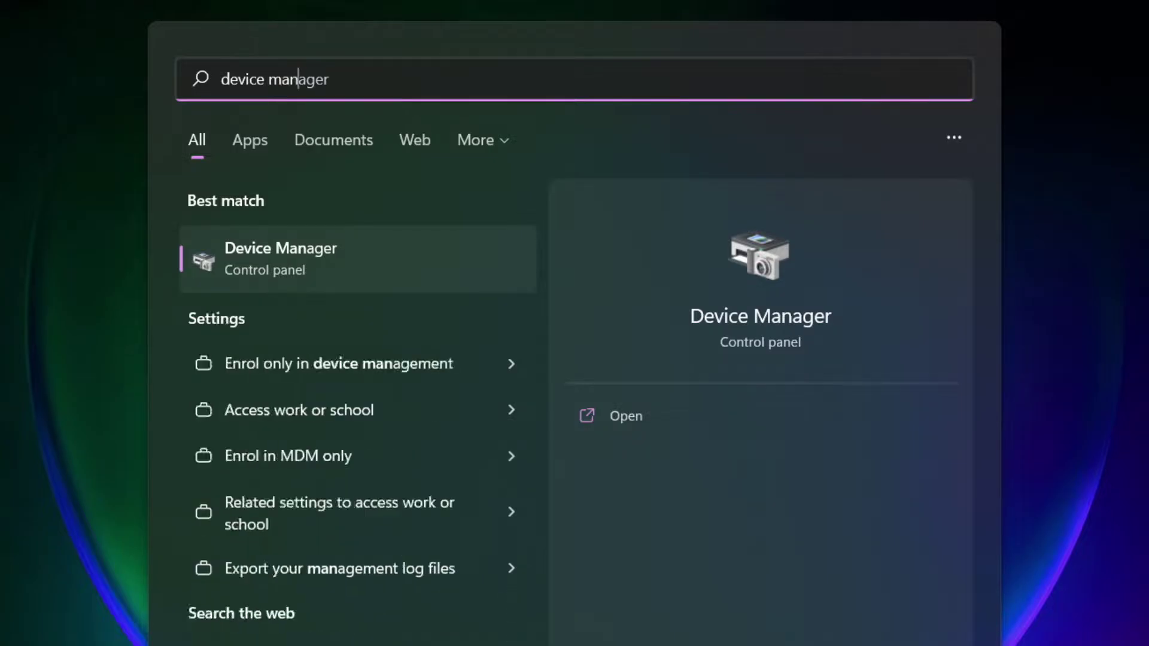
type("r")
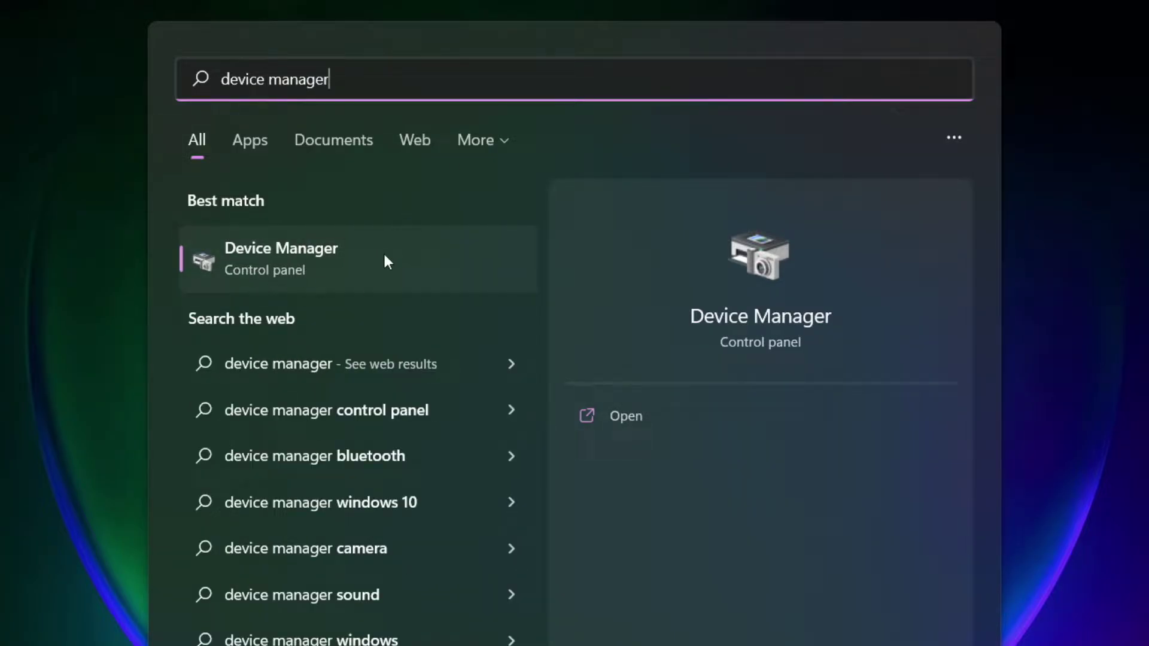
left_click(423, 272)
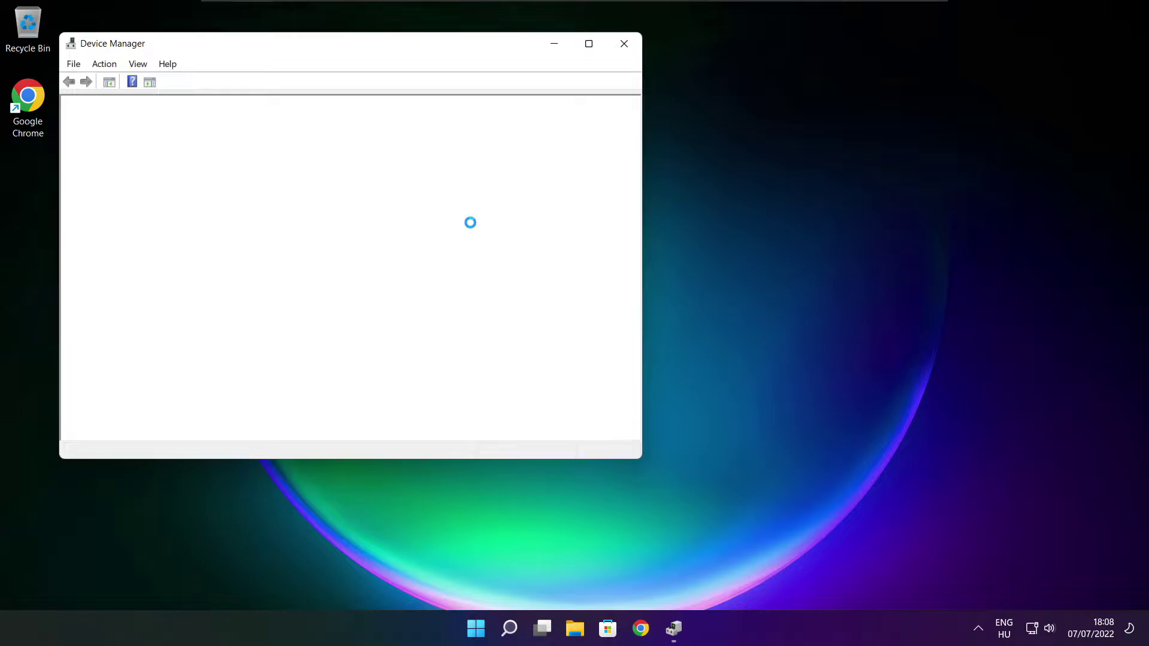
left_click(589, 45)
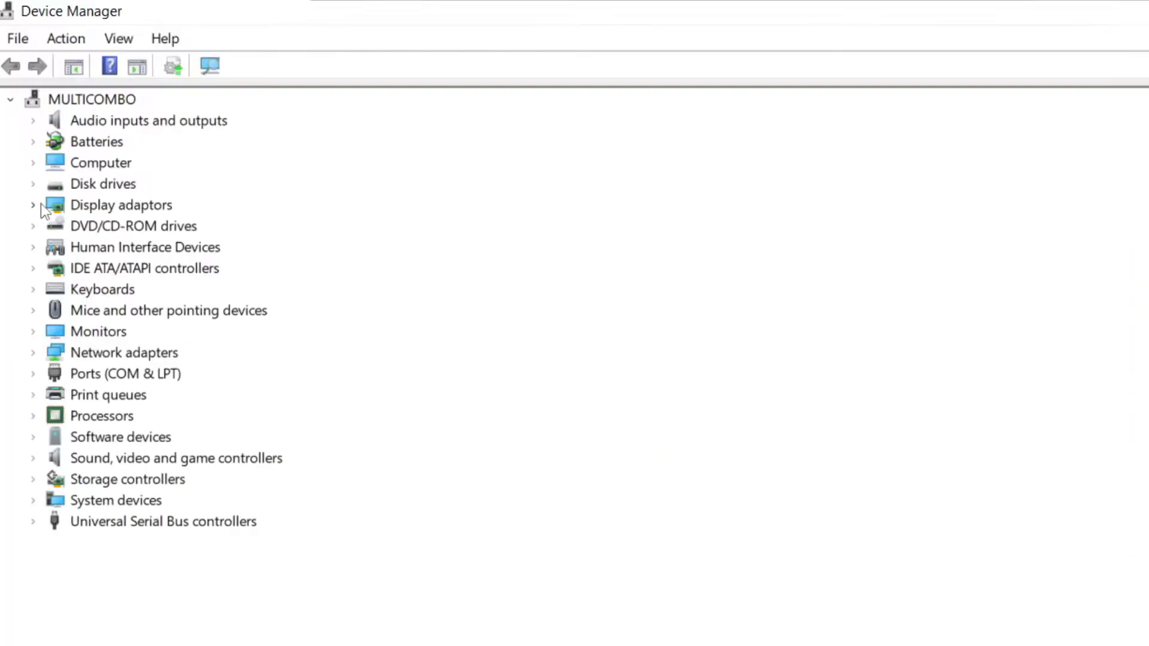
- Run an automatic driver update for the VMware SVGA 3D display adaptor and close the update wizard
left_click(45, 206)
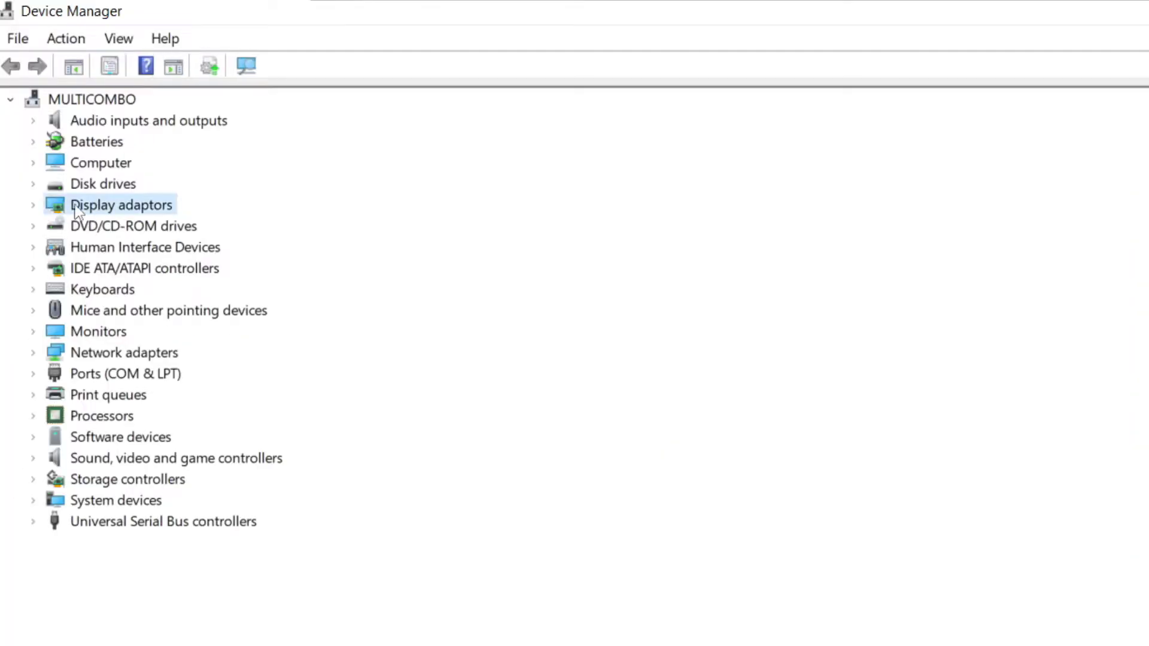
left_click(34, 205)
left_click(170, 230)
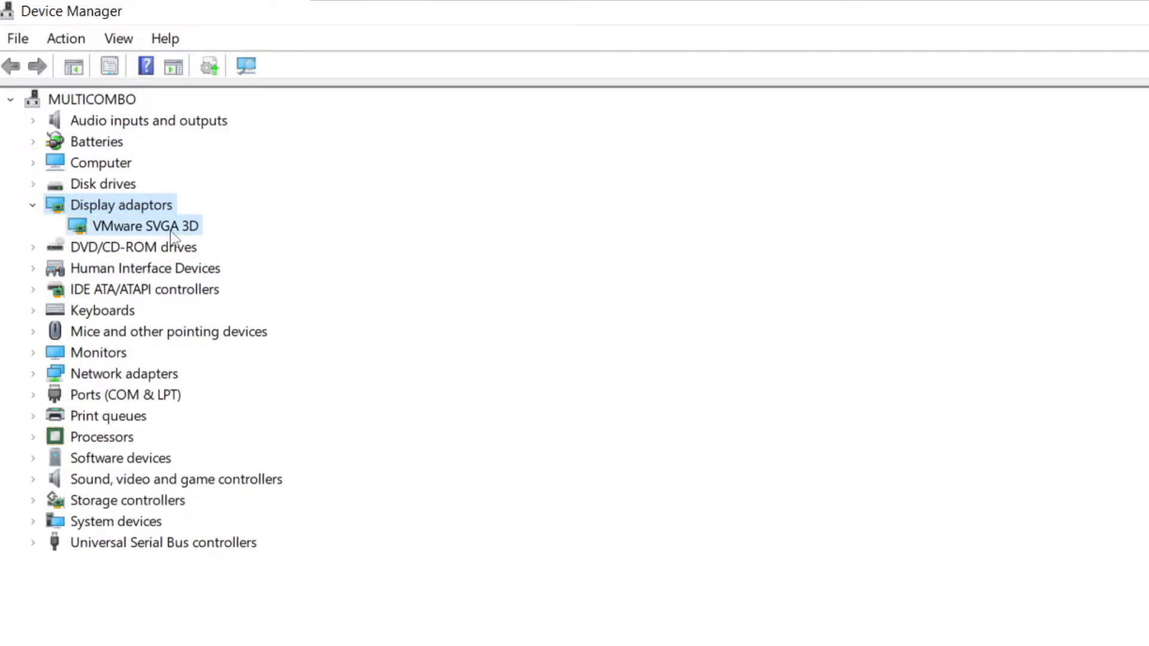
right_click(124, 230)
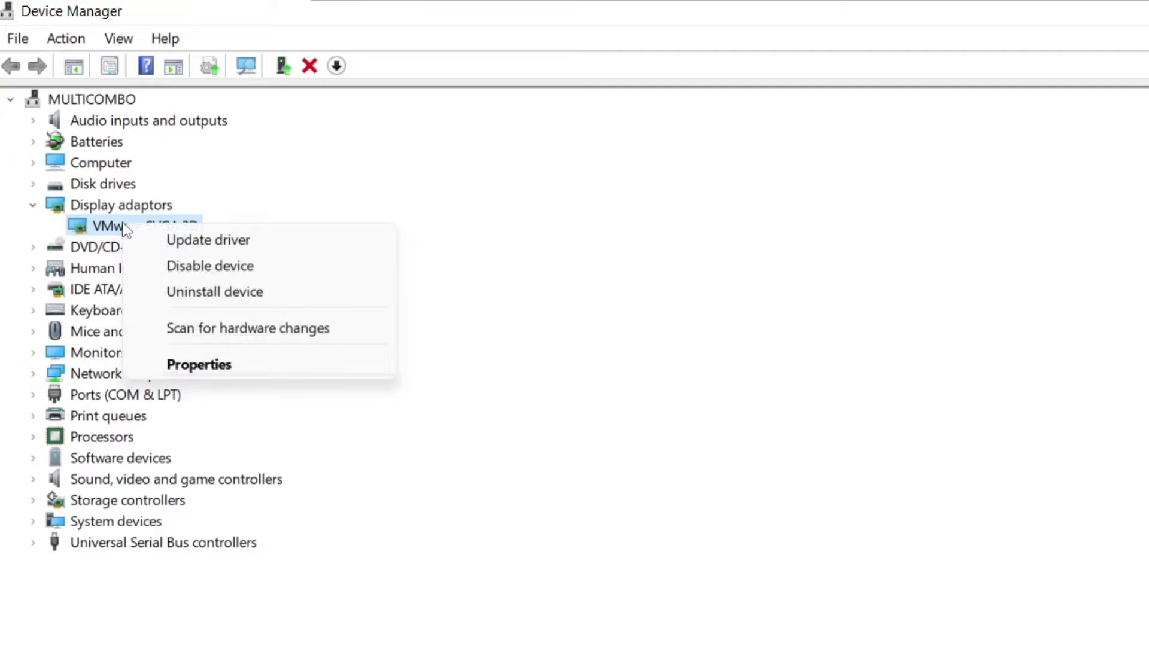
left_click(256, 243)
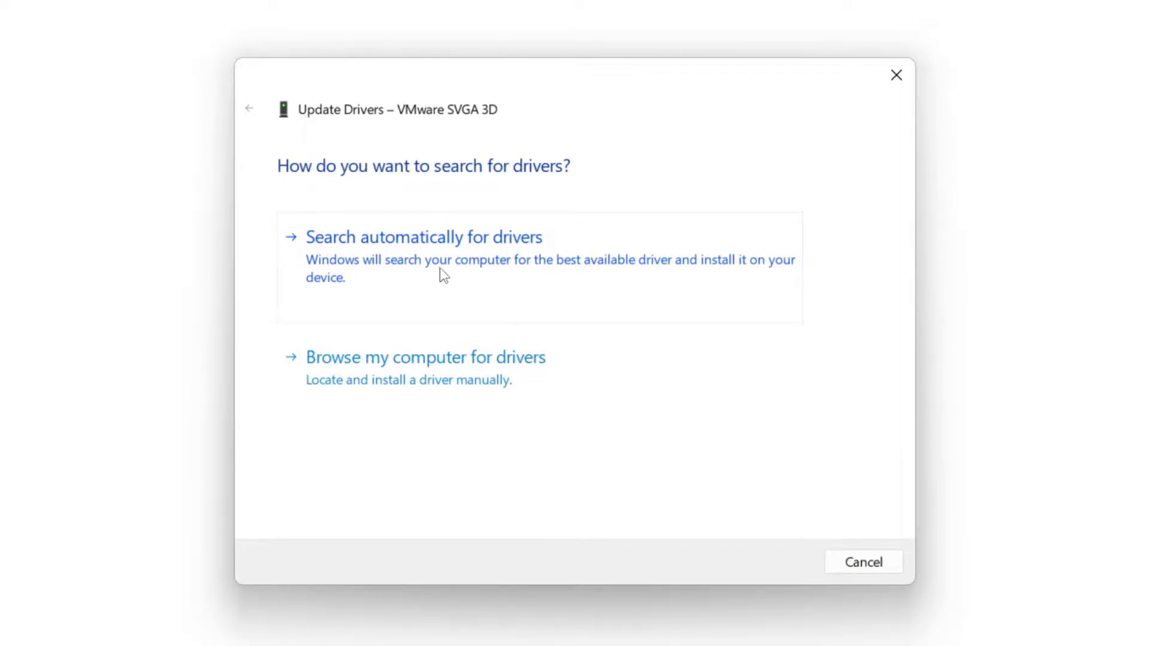
left_click(503, 267)
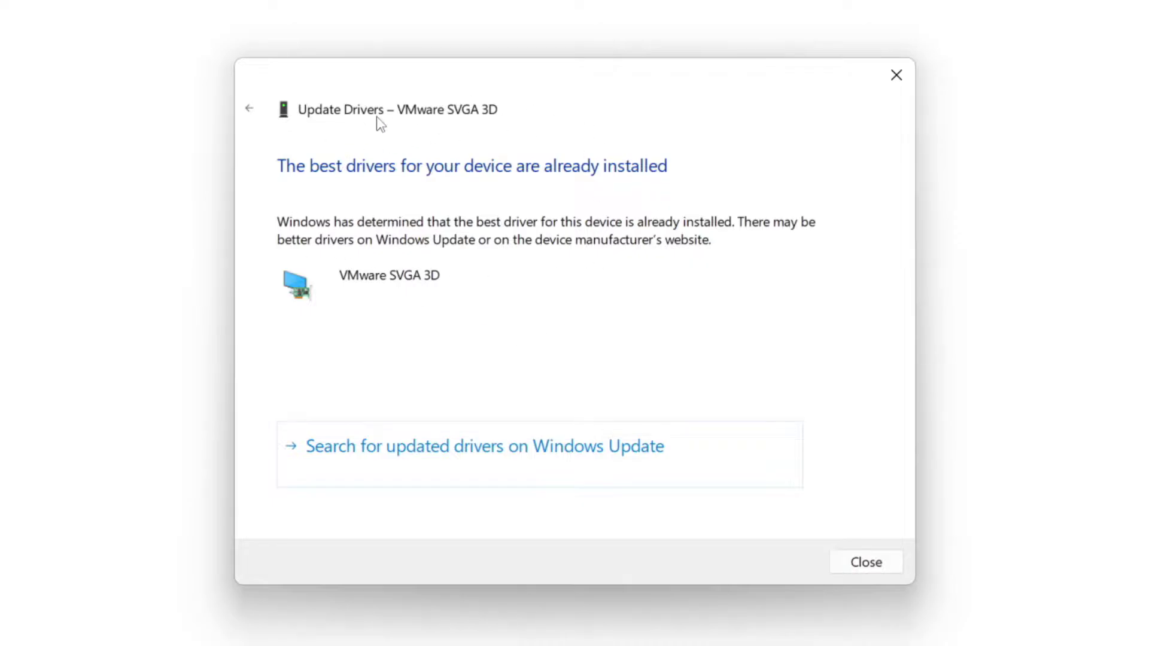
left_click(865, 565)
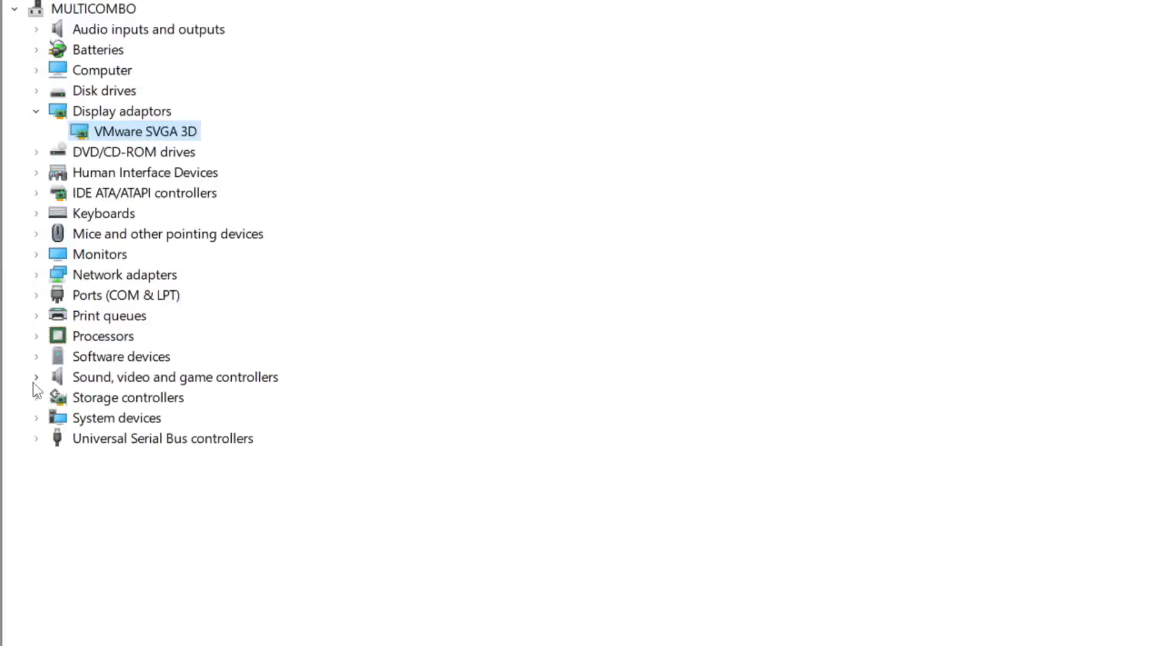
- Run an automatic driver update for the High Definition Audio Device under sound controllers, and close the wizard and Device Manager
left_click(78, 380)
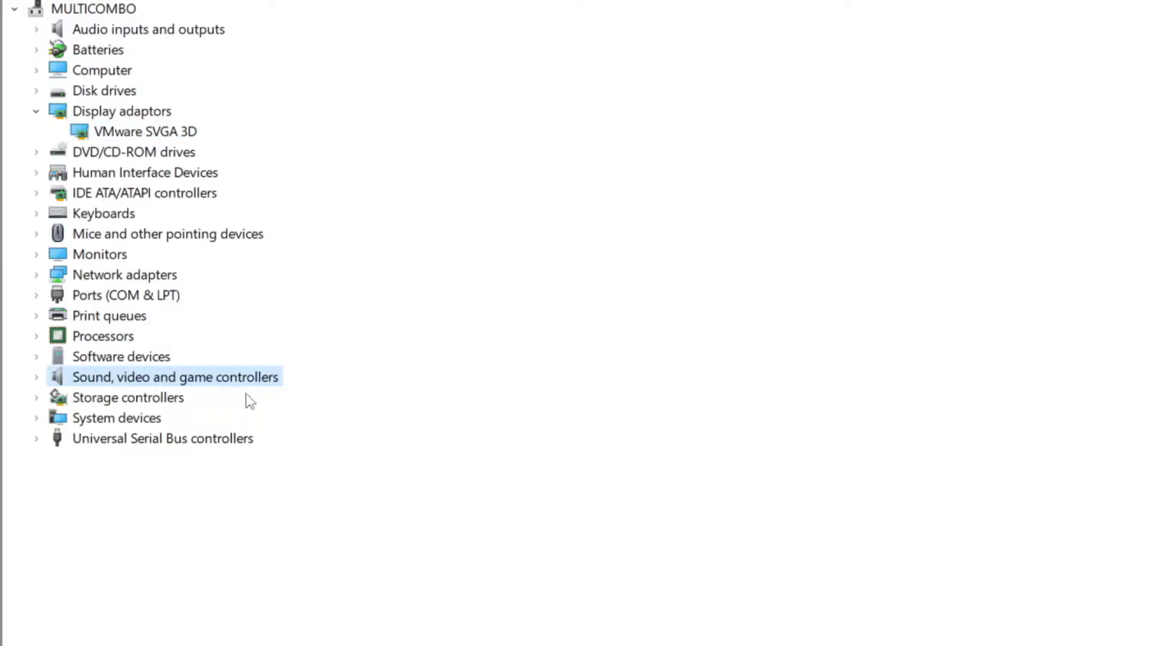
left_click(37, 378)
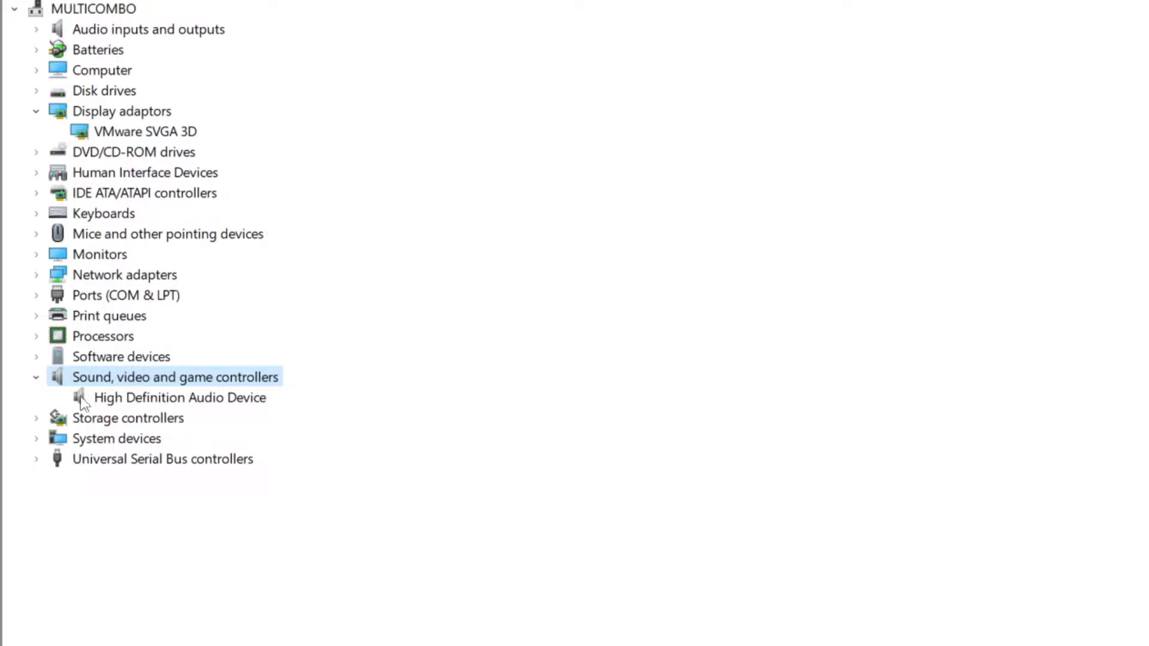
left_click(172, 400)
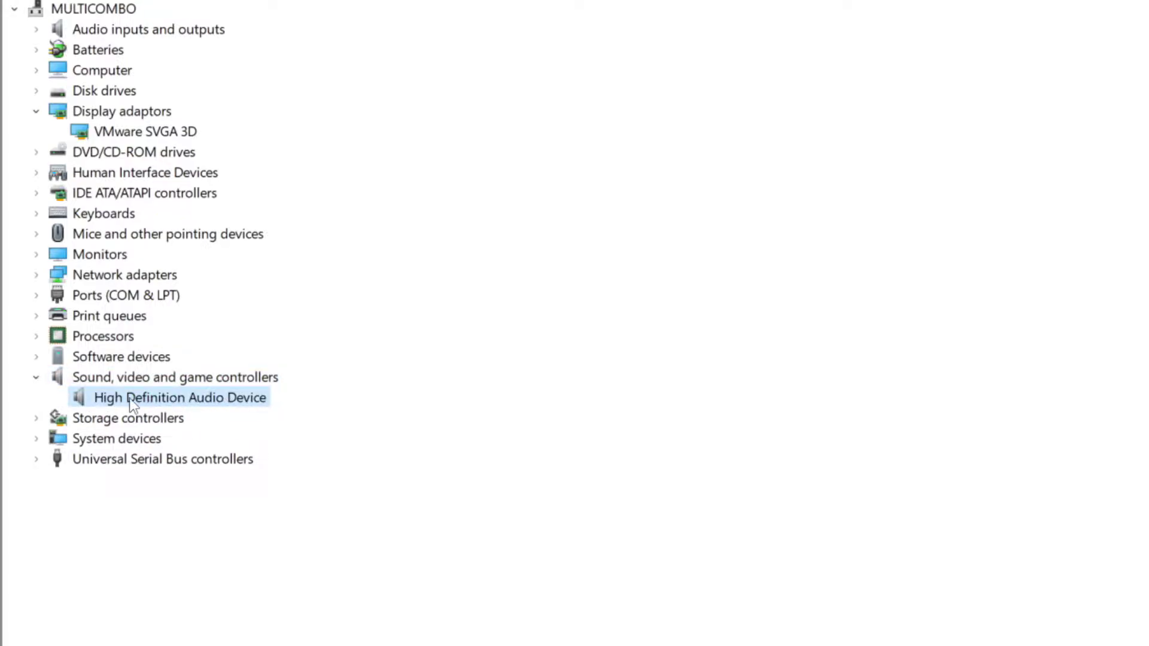
right_click(169, 403)
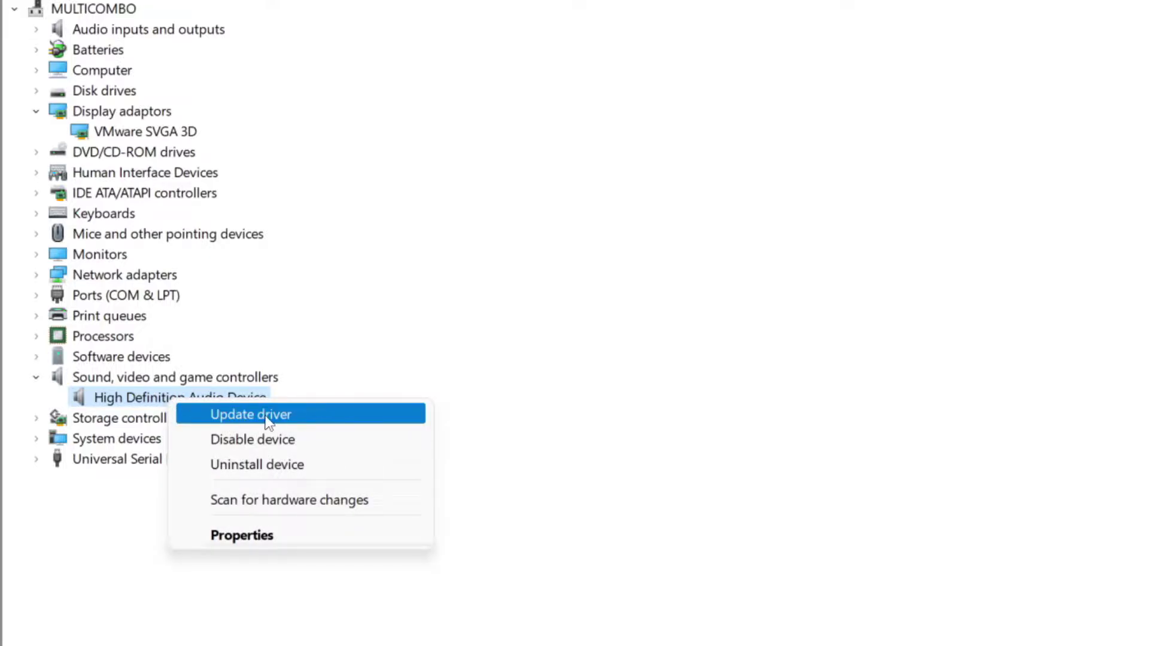
left_click(341, 423)
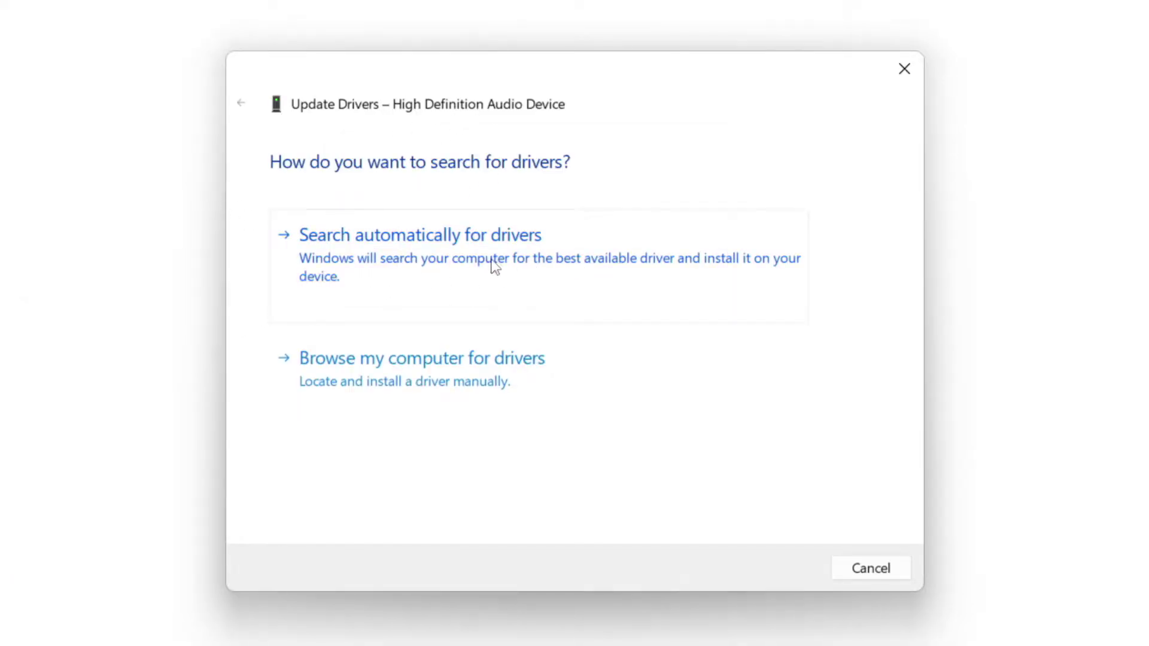
left_click(457, 259)
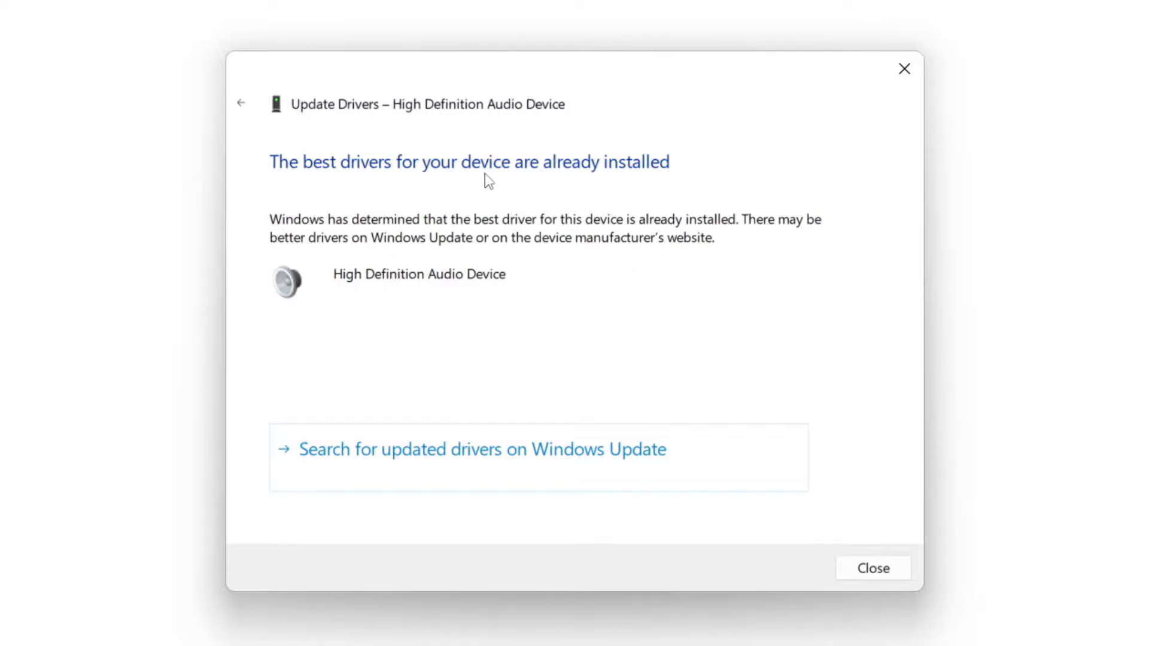
left_click(875, 568)
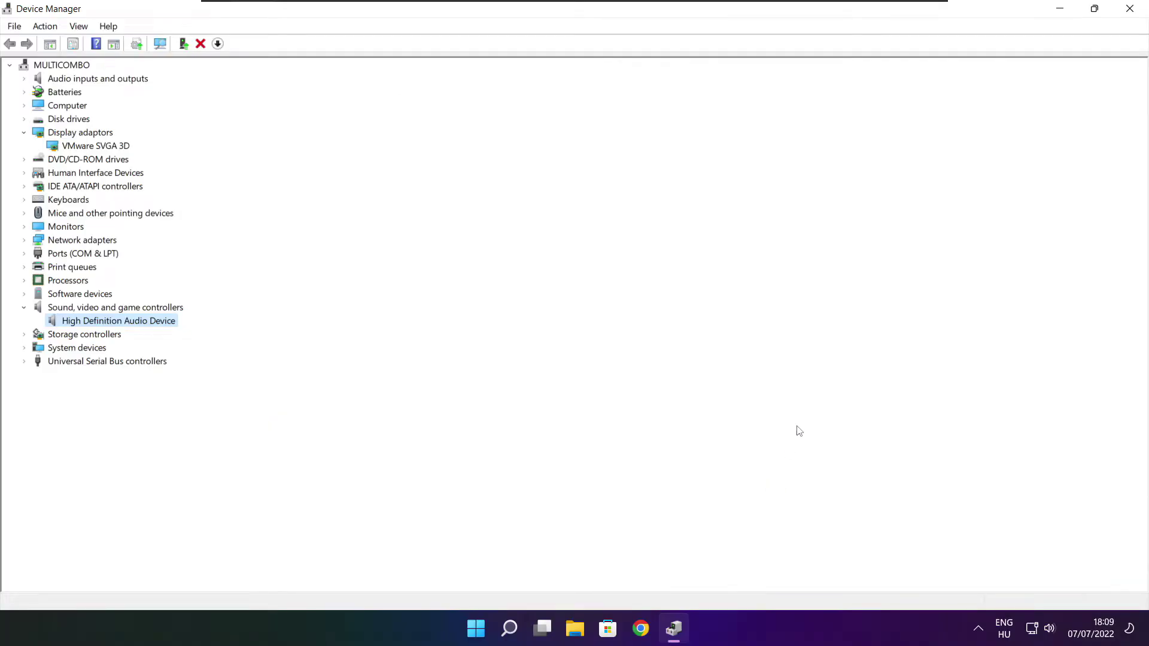
left_click(1133, 12)
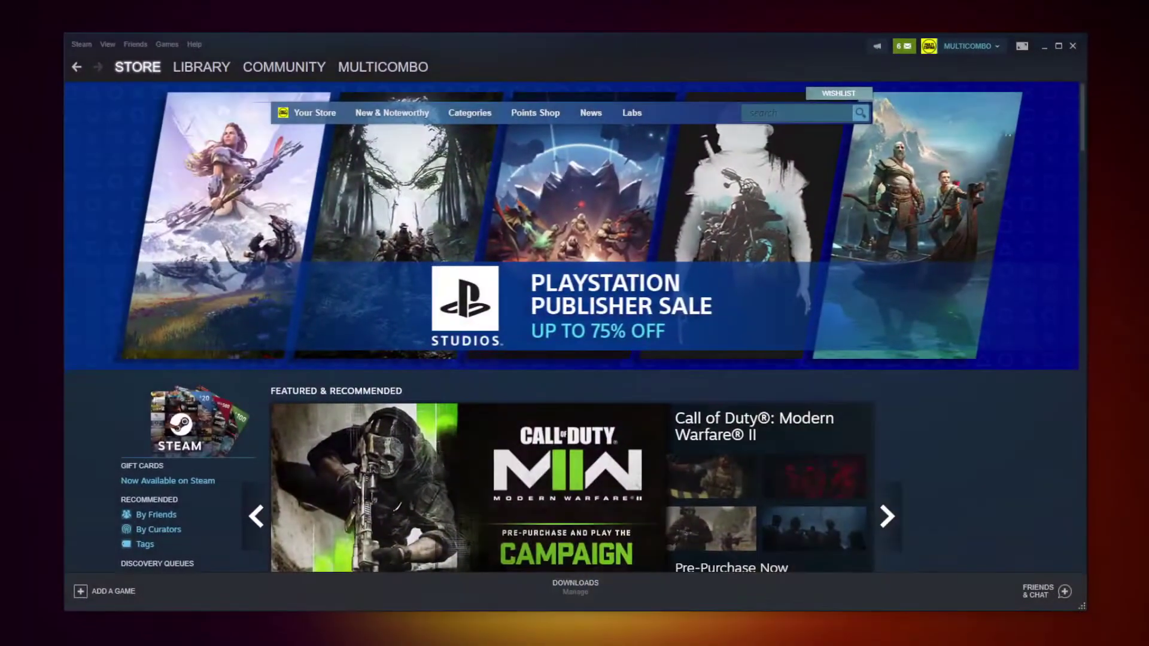
- In Steam, open the properties of the non-working favorite game in the library and verify the integrity of its local files
mouse_move(193, 71)
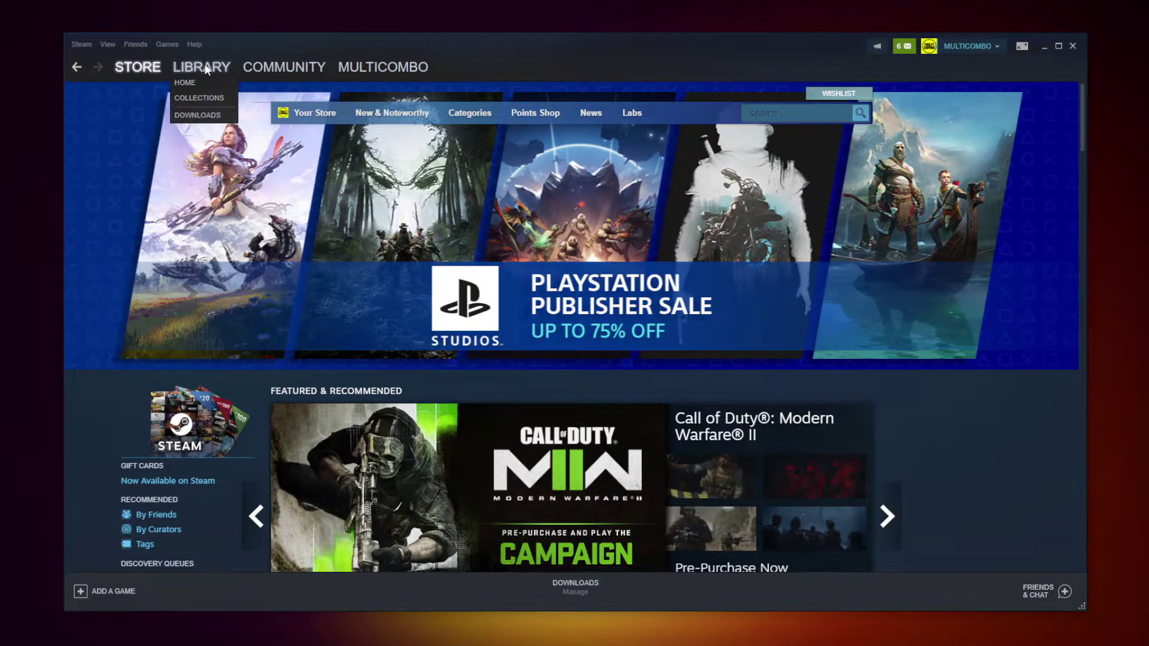
left_click(198, 69)
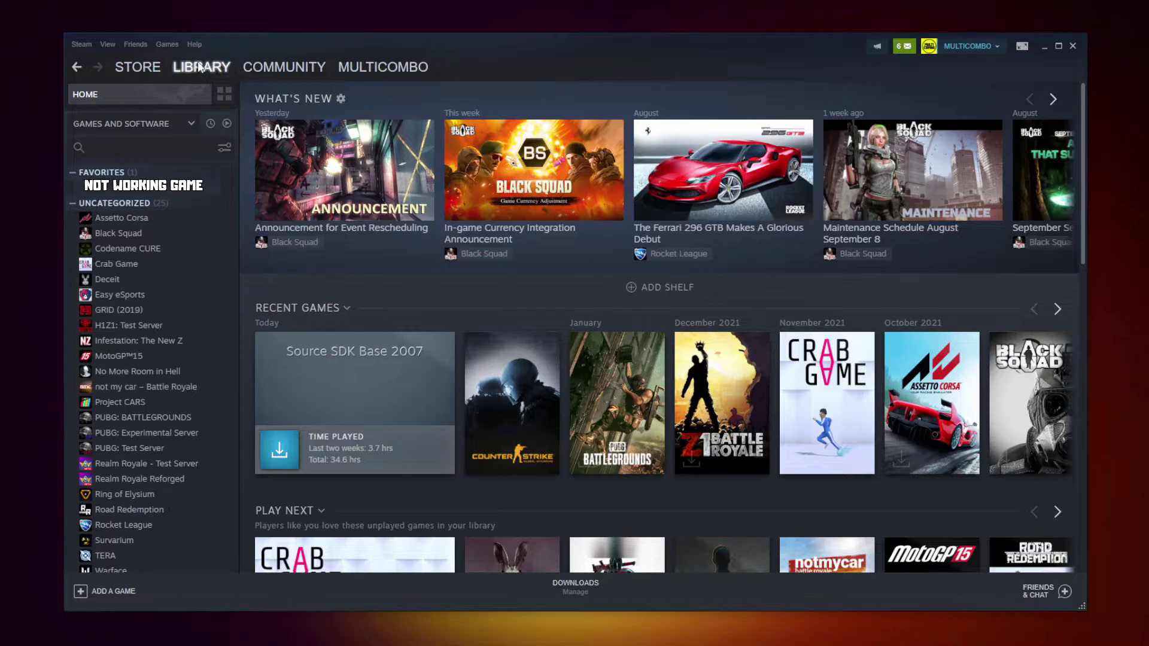
right_click(226, 193)
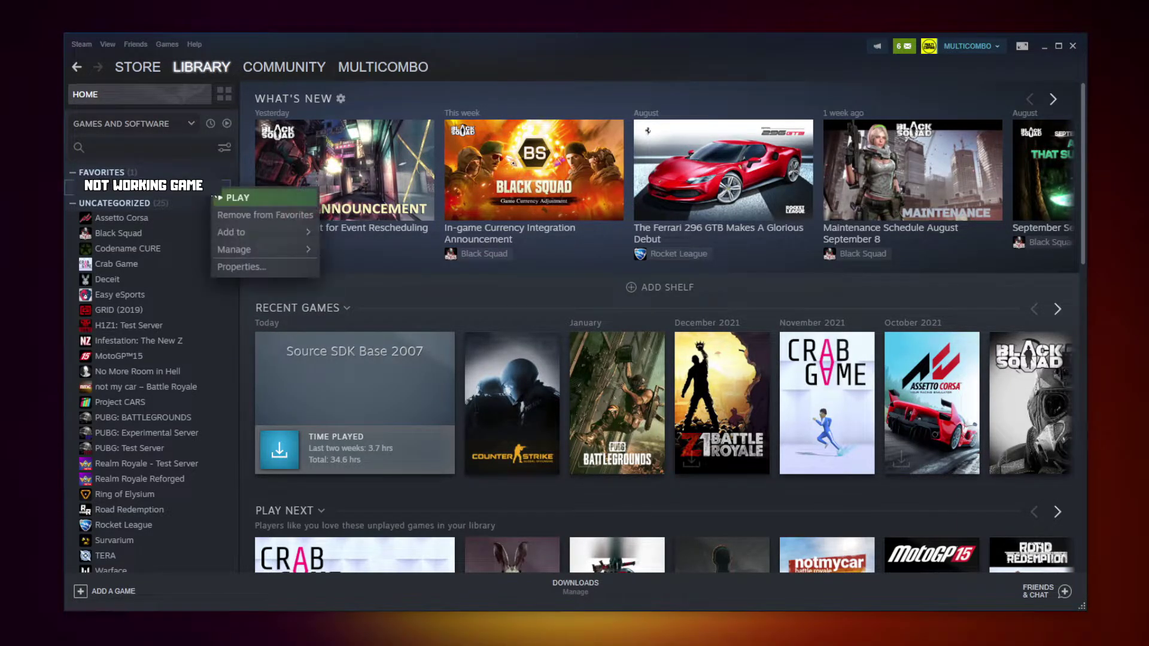
left_click(259, 268)
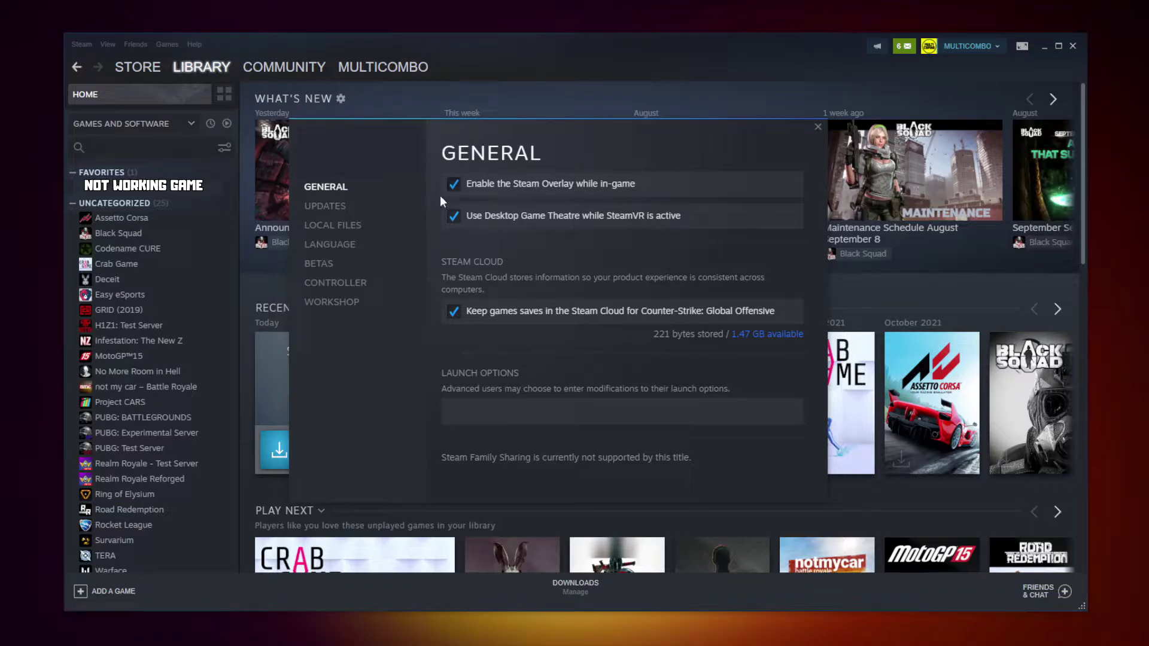
left_click(338, 230)
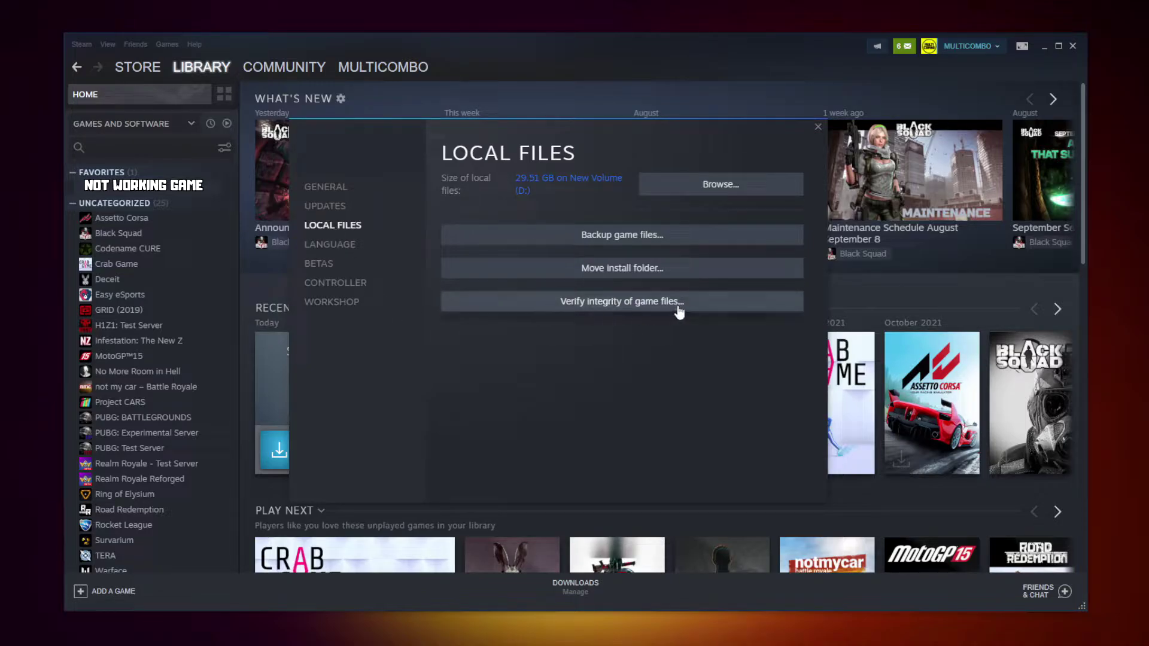
left_click(628, 306)
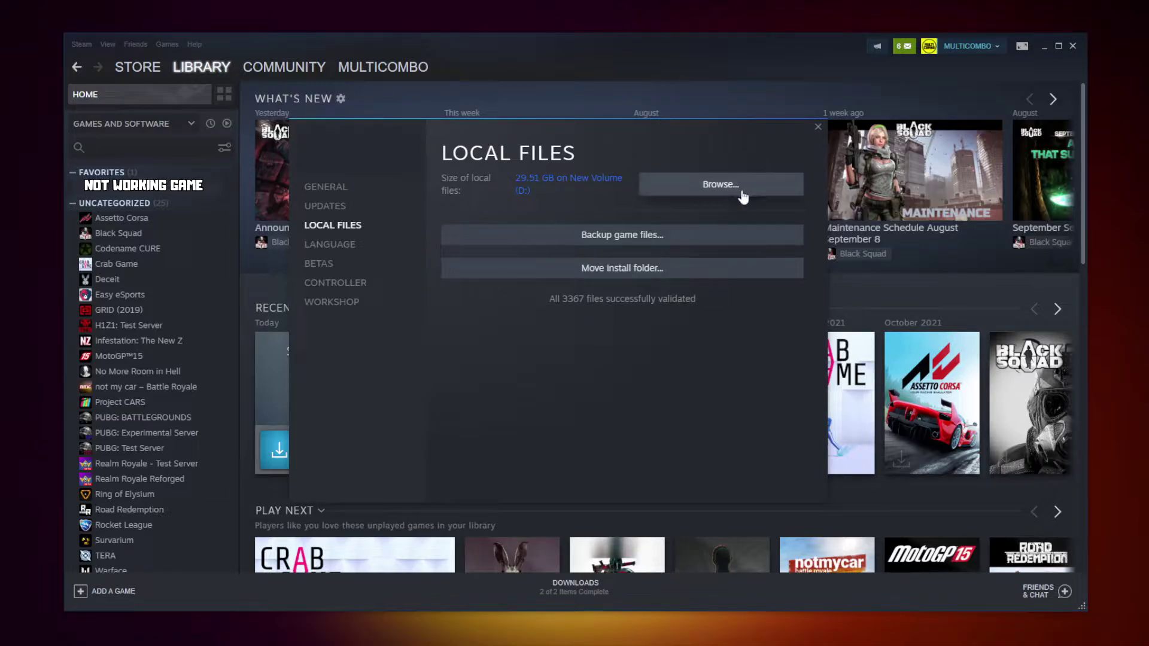
- Browse to the game's install folder and open the compatibility properties of the game's application file
left_click(720, 187)
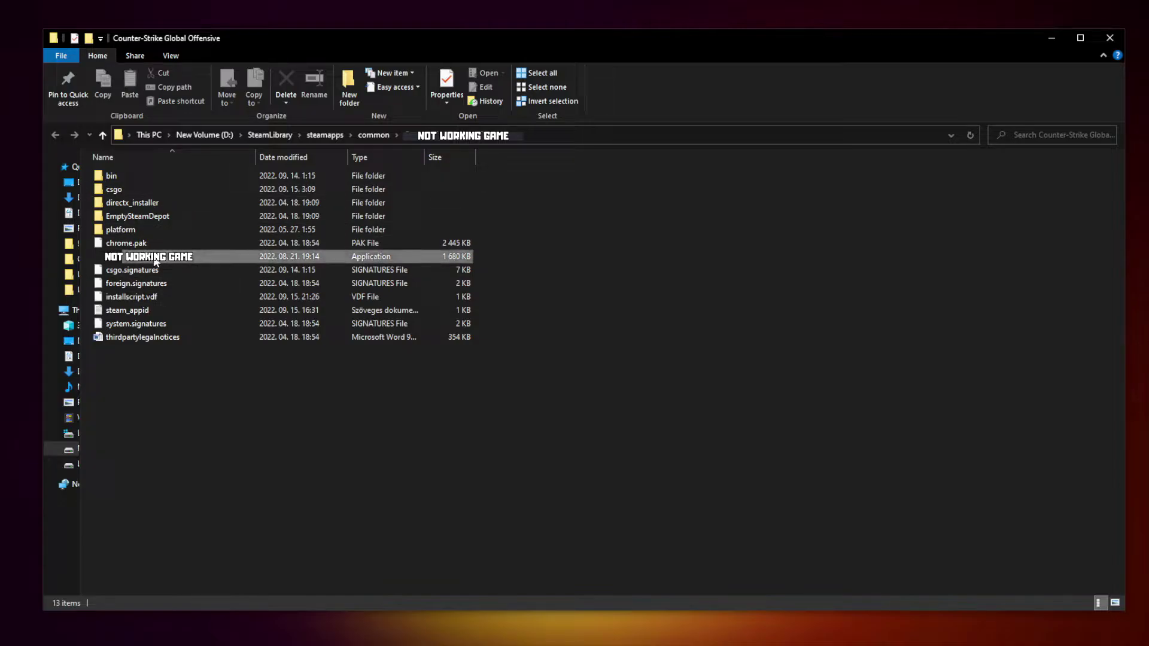
left_click(199, 262)
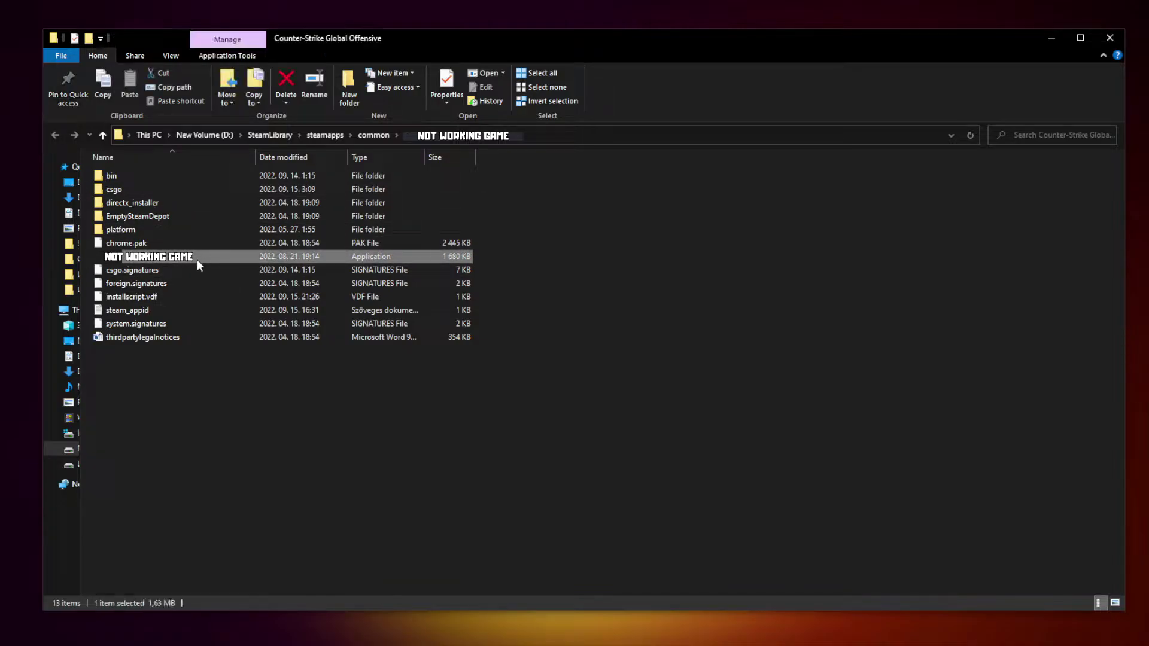
right_click(230, 257)
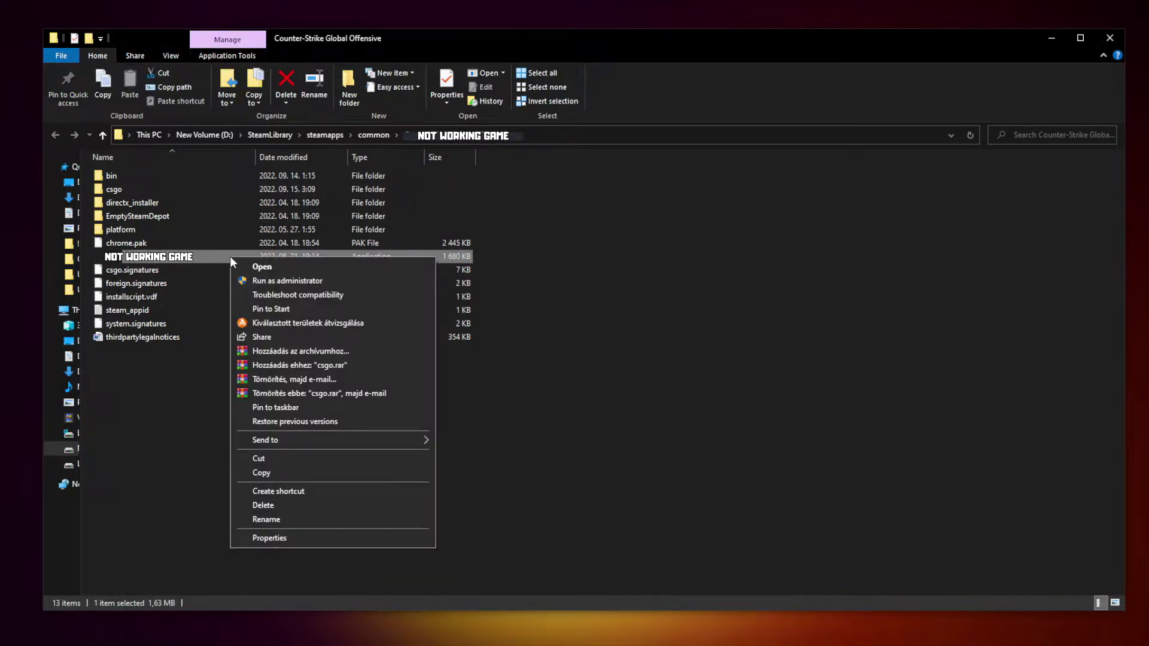
left_click(332, 536)
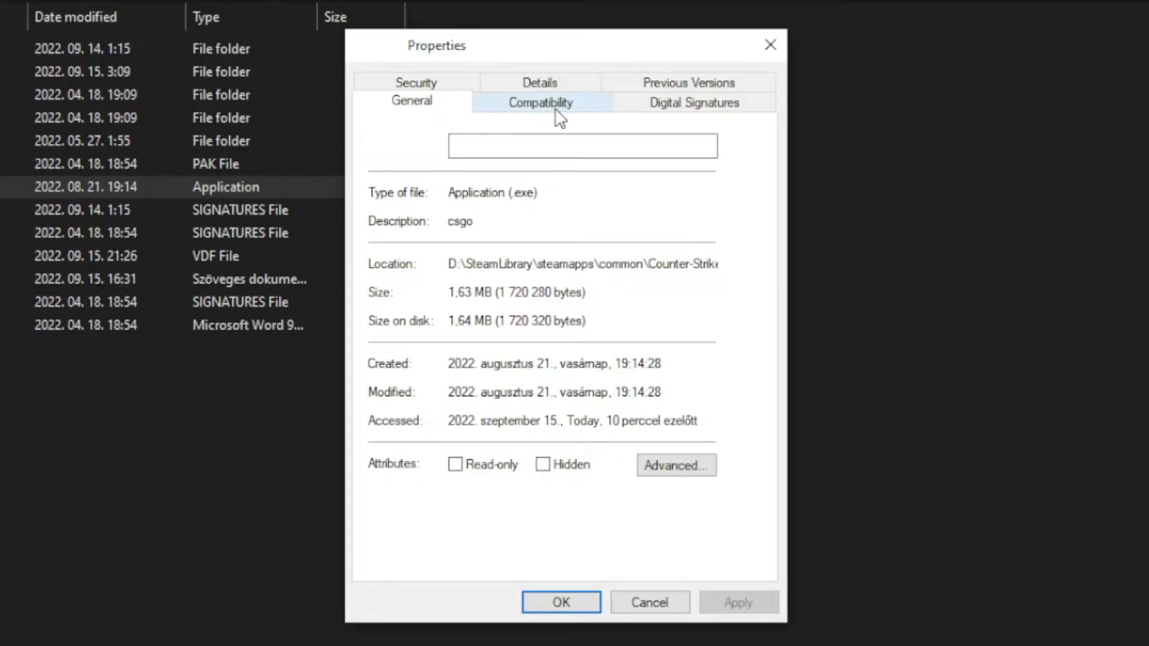
left_click(557, 112)
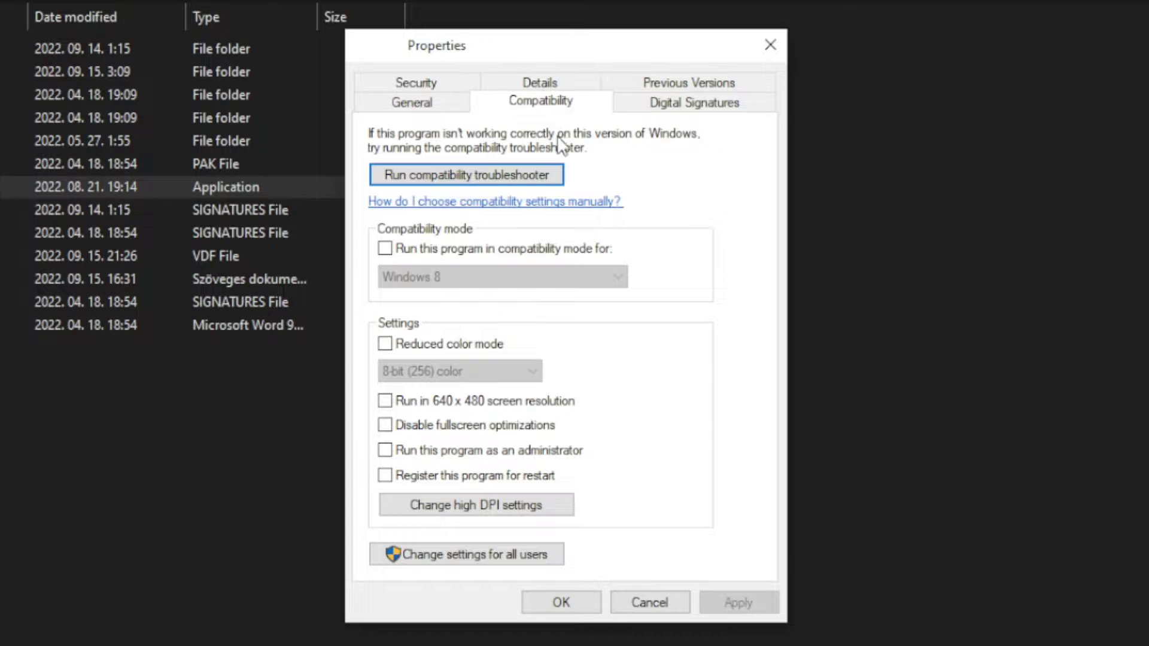
- Set the game executable to run in Windows 8 compatibility mode, with fullscreen optimizations disabled and as an administrator, and apply the changes
left_click(385, 248)
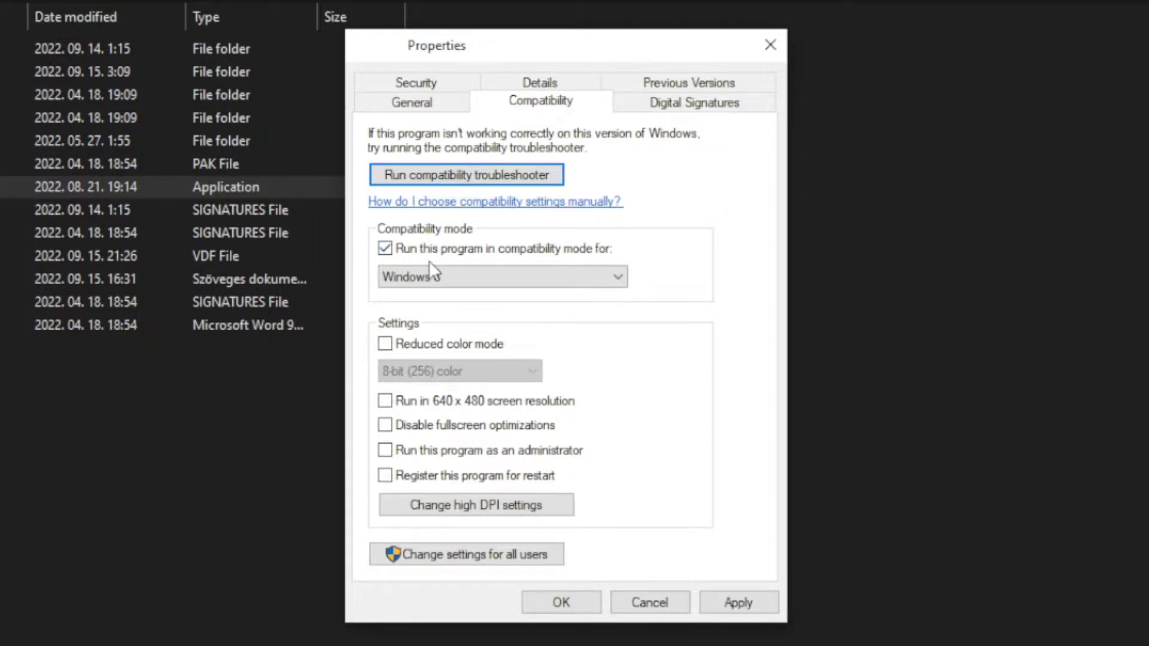
left_click(444, 273)
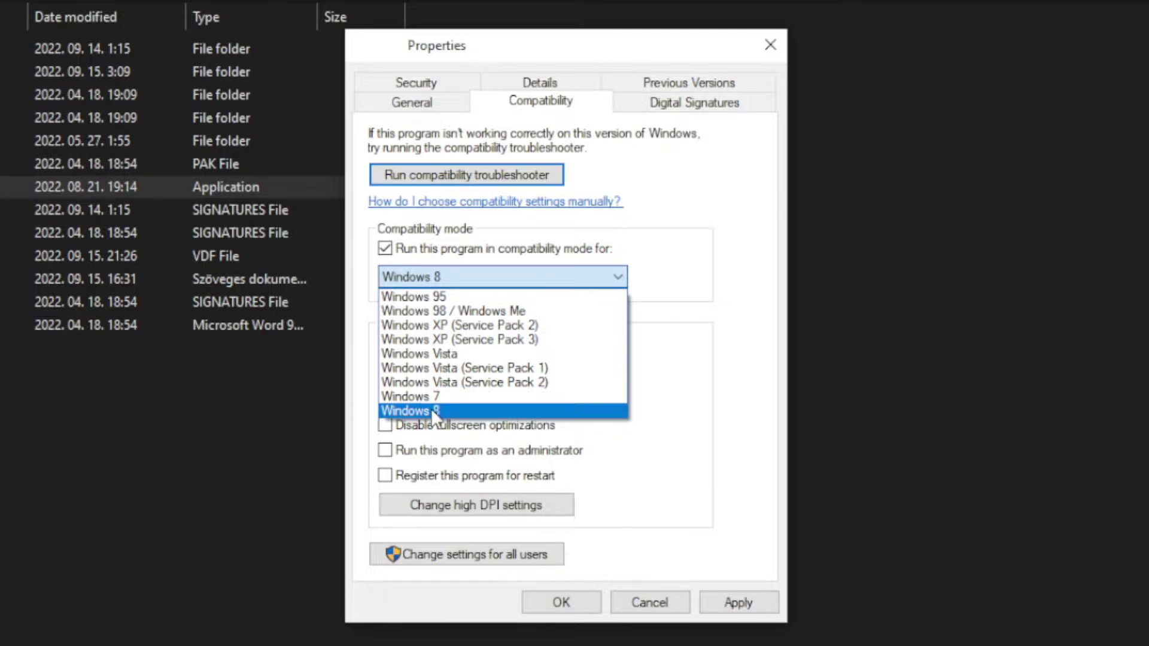
left_click(444, 411)
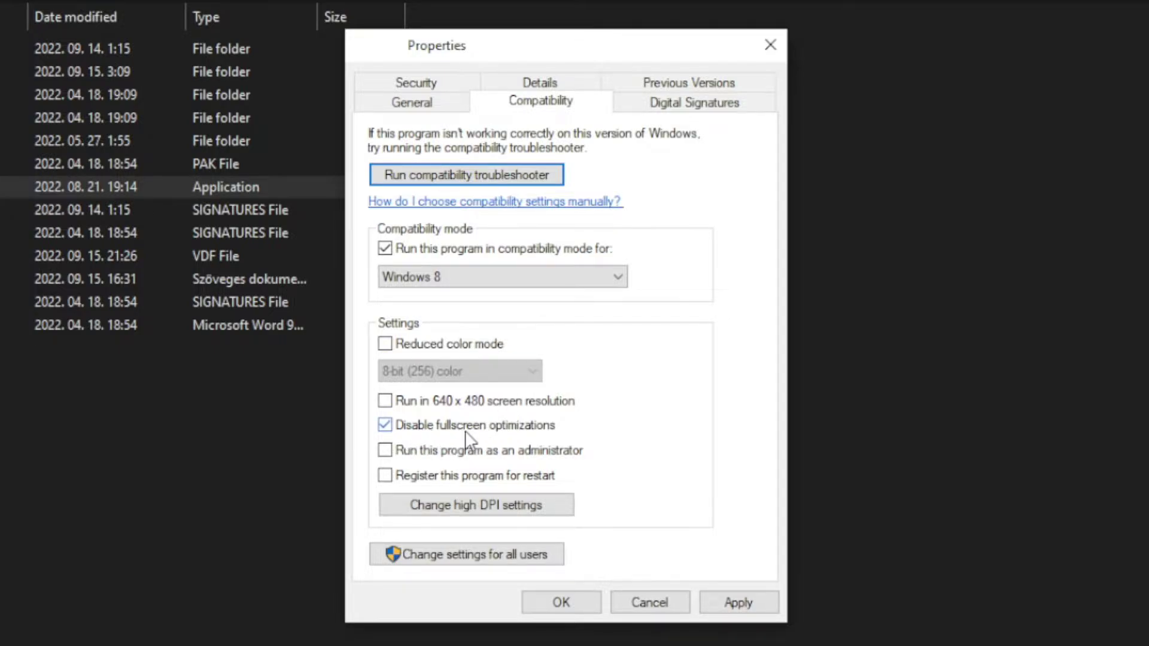
left_click(555, 459)
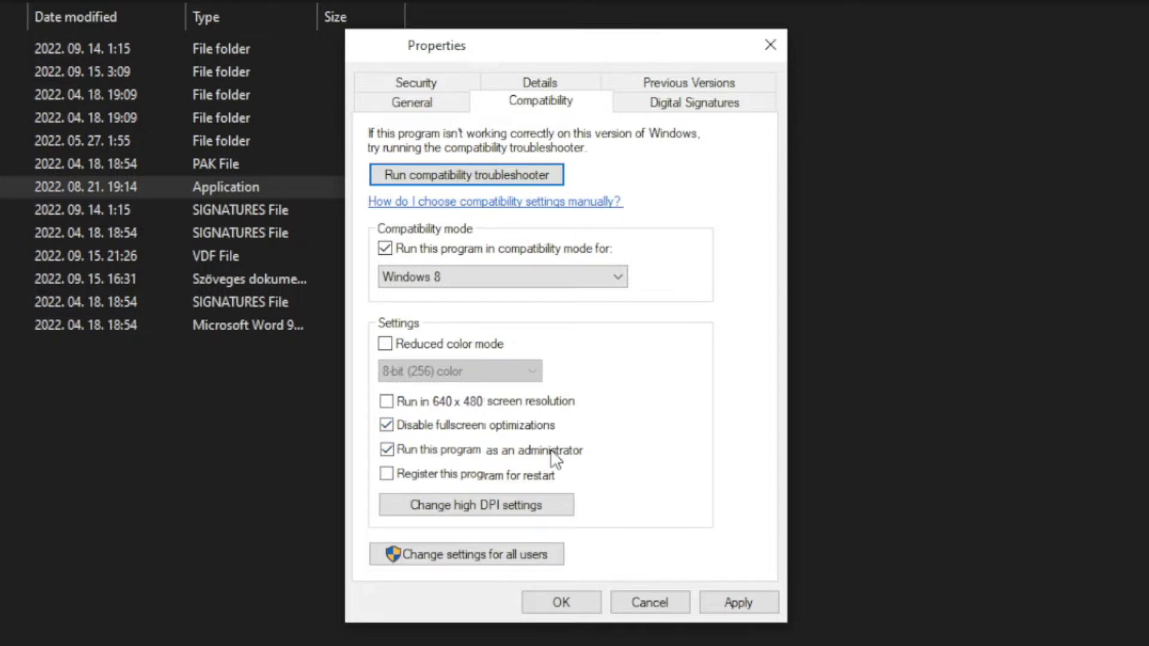
left_click(740, 608)
left_click(561, 604)
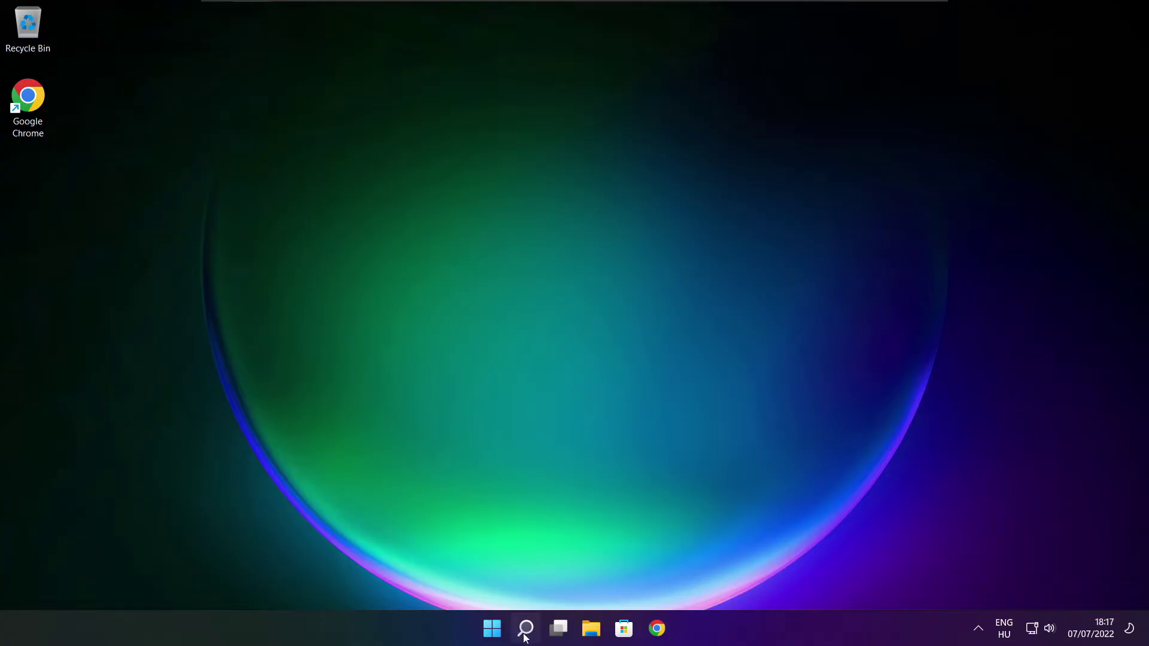
- Open the Windows Update settings through a search for "updates", check for updates, and close Settings
left_click(524, 627)
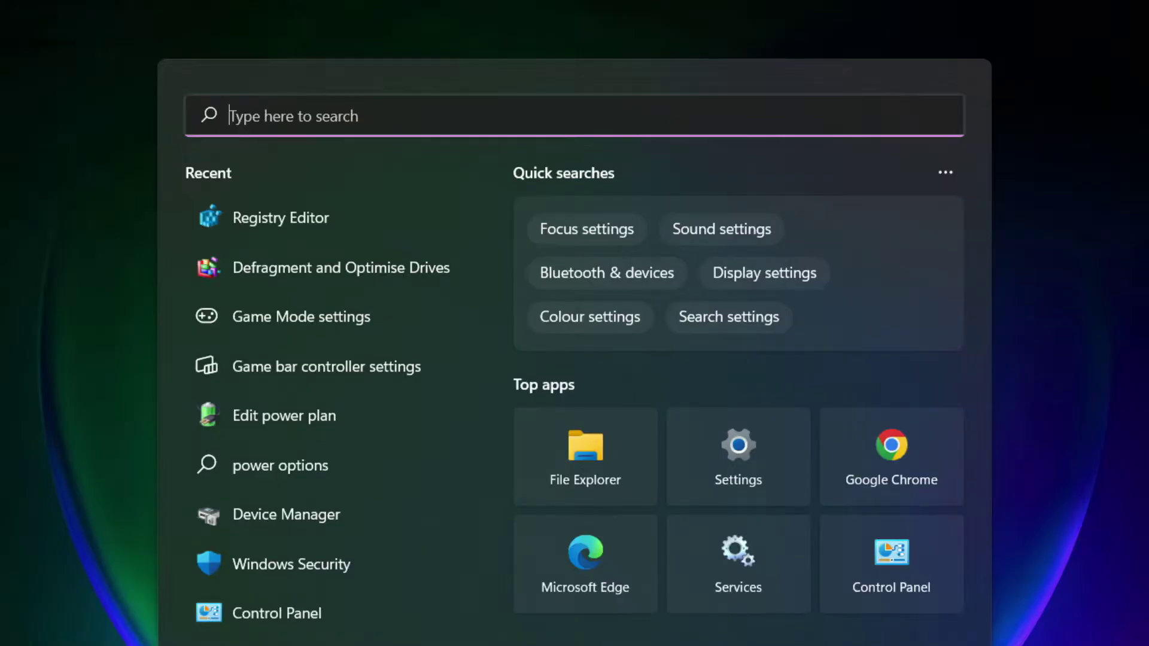
type("updates")
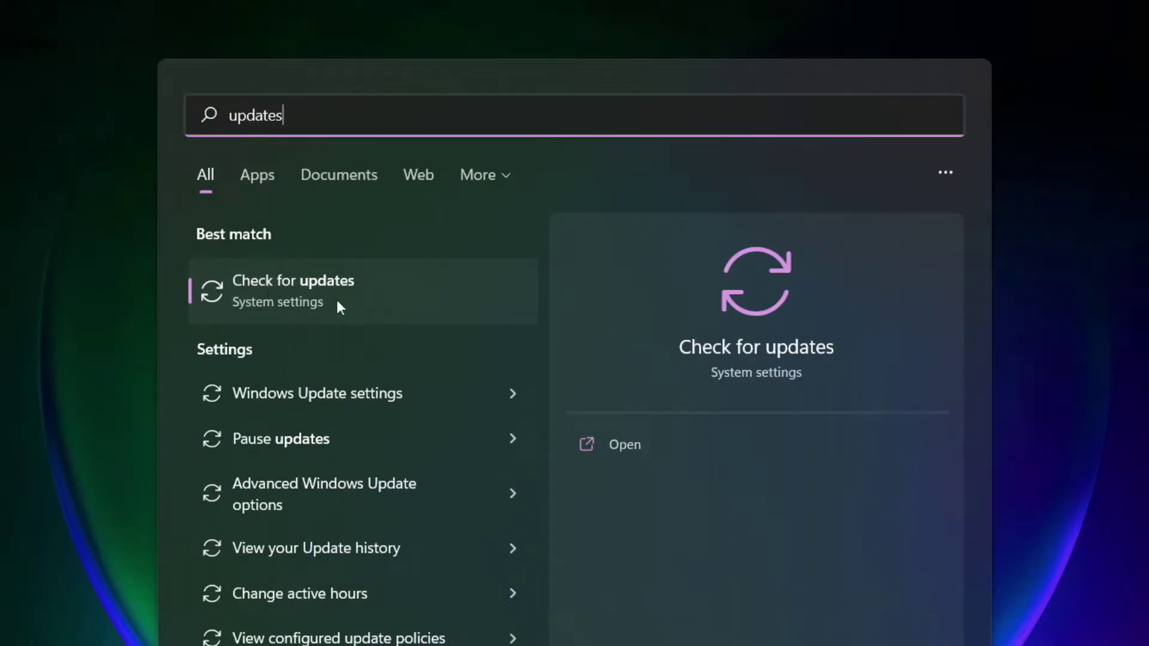
left_click(350, 298)
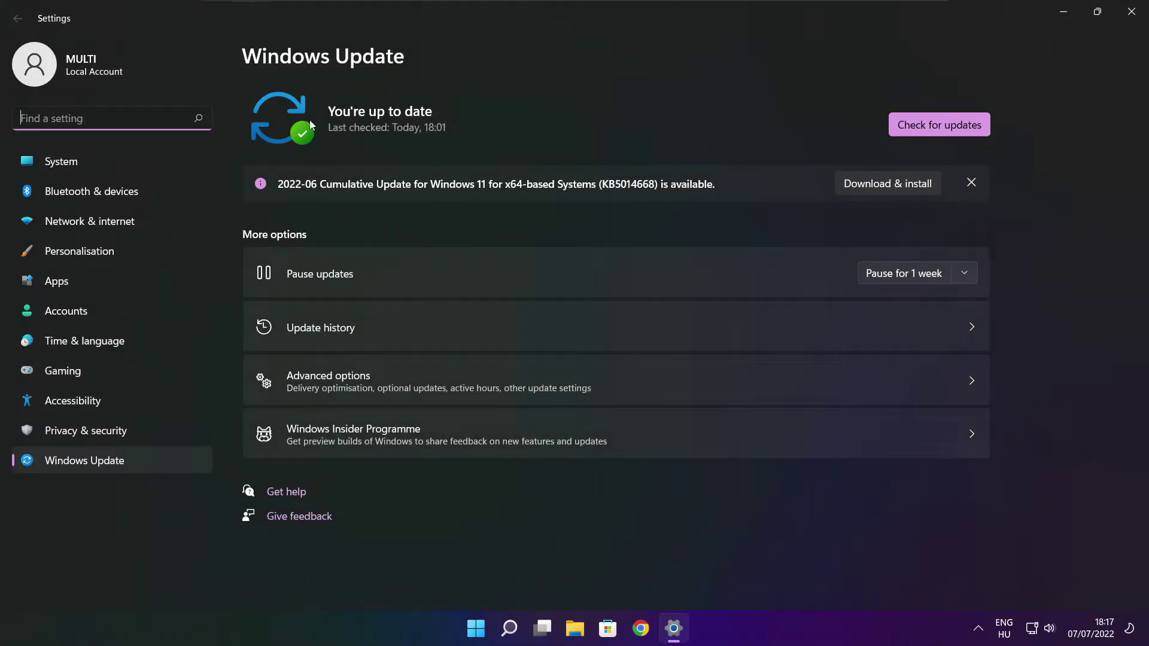
left_click(938, 127)
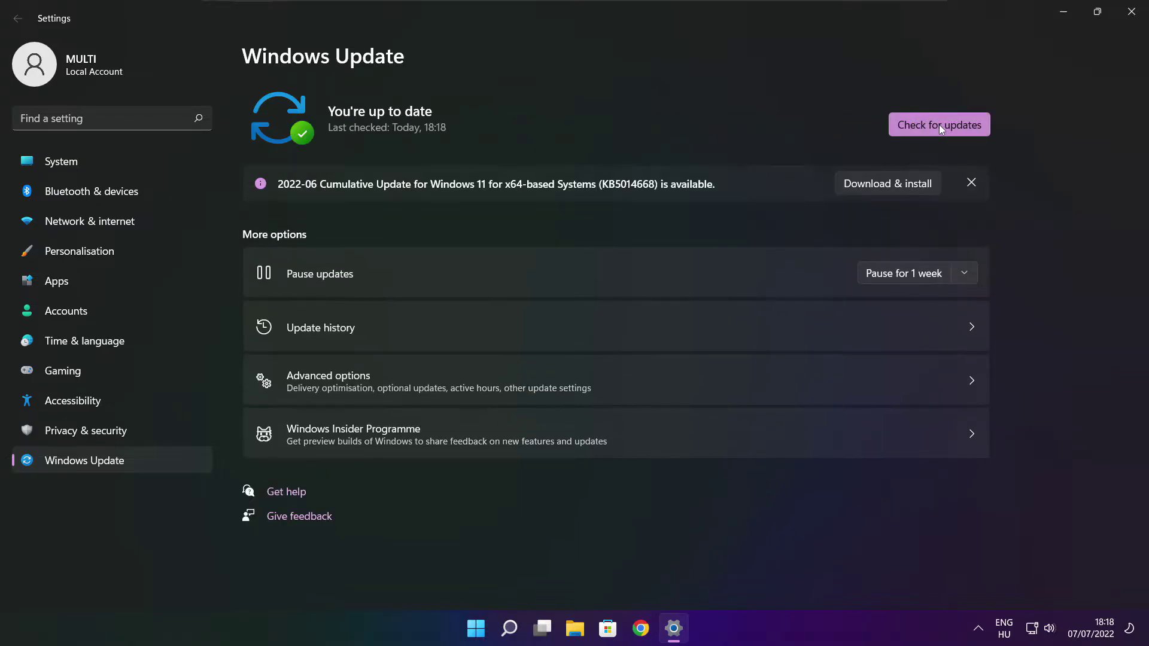
left_click(1131, 18)
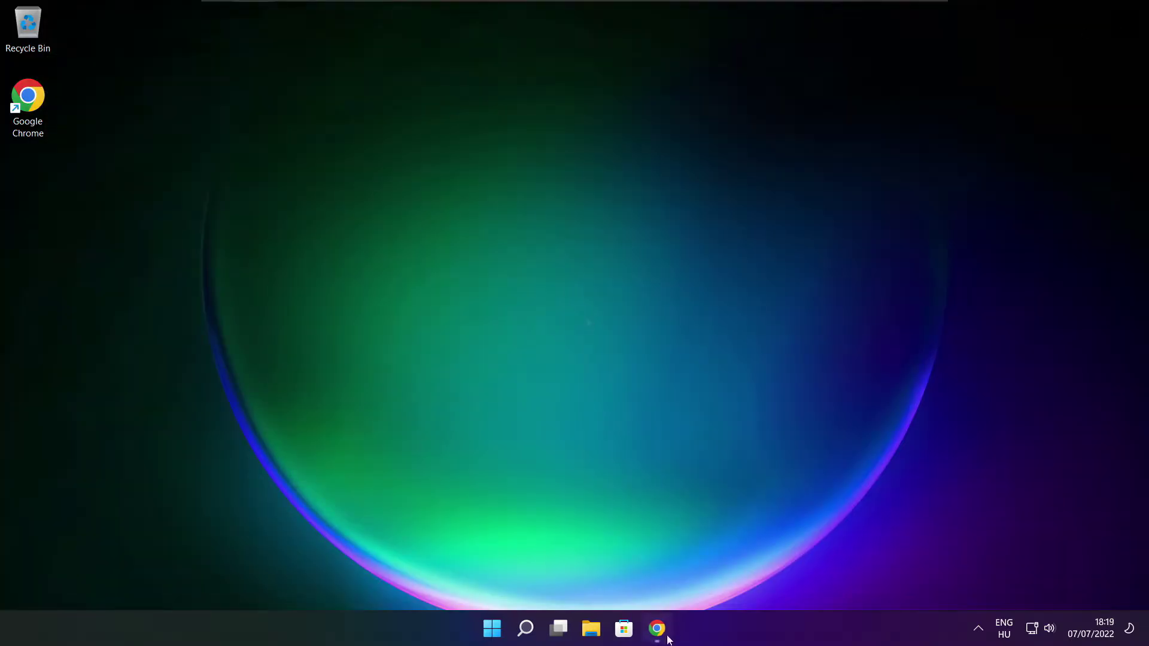
- In Chrome, download the English DirectX End-User Runtime Web Installer from the open Microsoft Download Center page
mouse_move(657, 629)
left_click(653, 539)
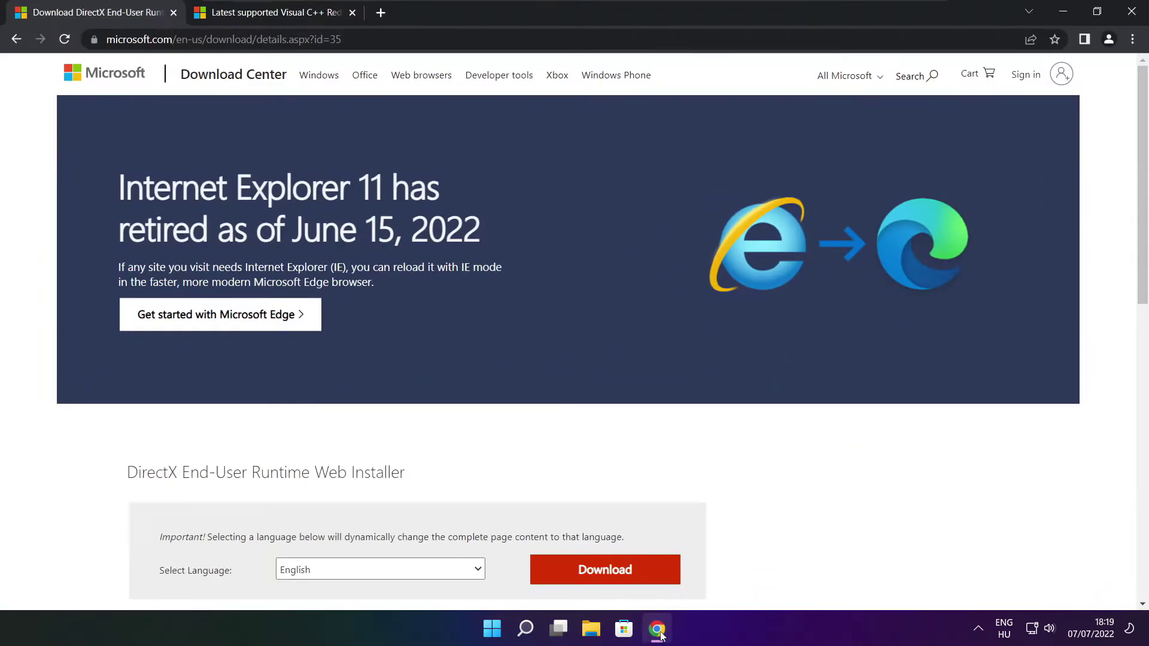
mouse_move(344, 39)
left_mouse_down()
mouse_move(105, 39)
mouse_move(344, 39)
left_mouse_up()
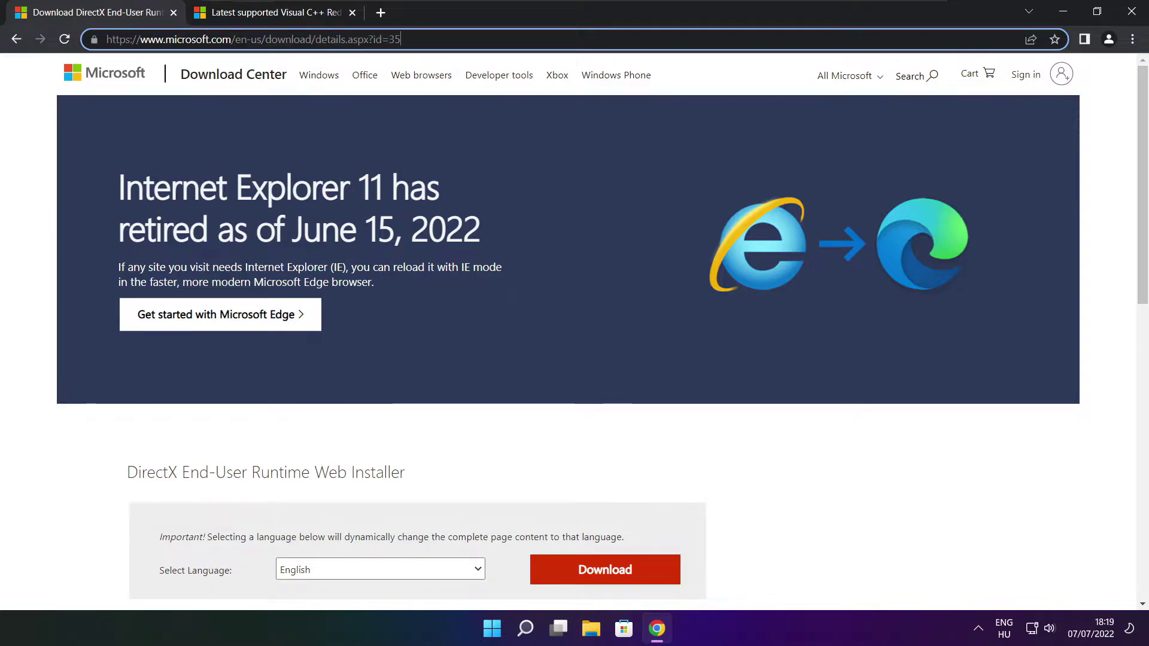
left_click(406, 427)
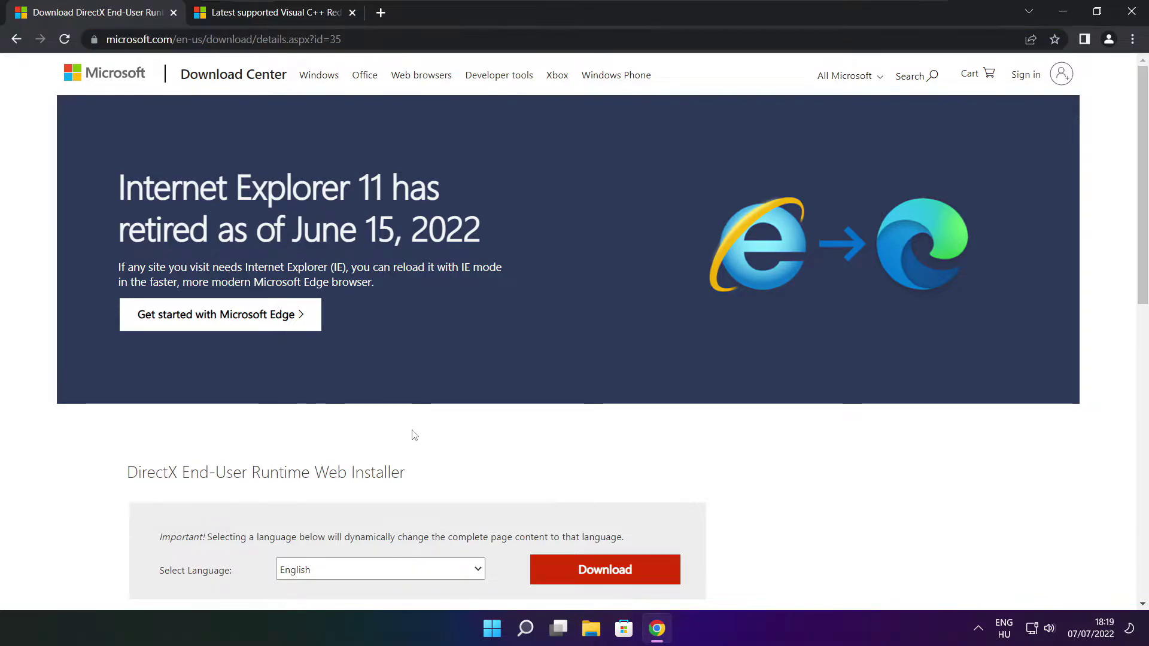
left_click_drag(1135, 171, 1141, 267)
left_click_drag(422, 247, 95, 249)
left_click(458, 253)
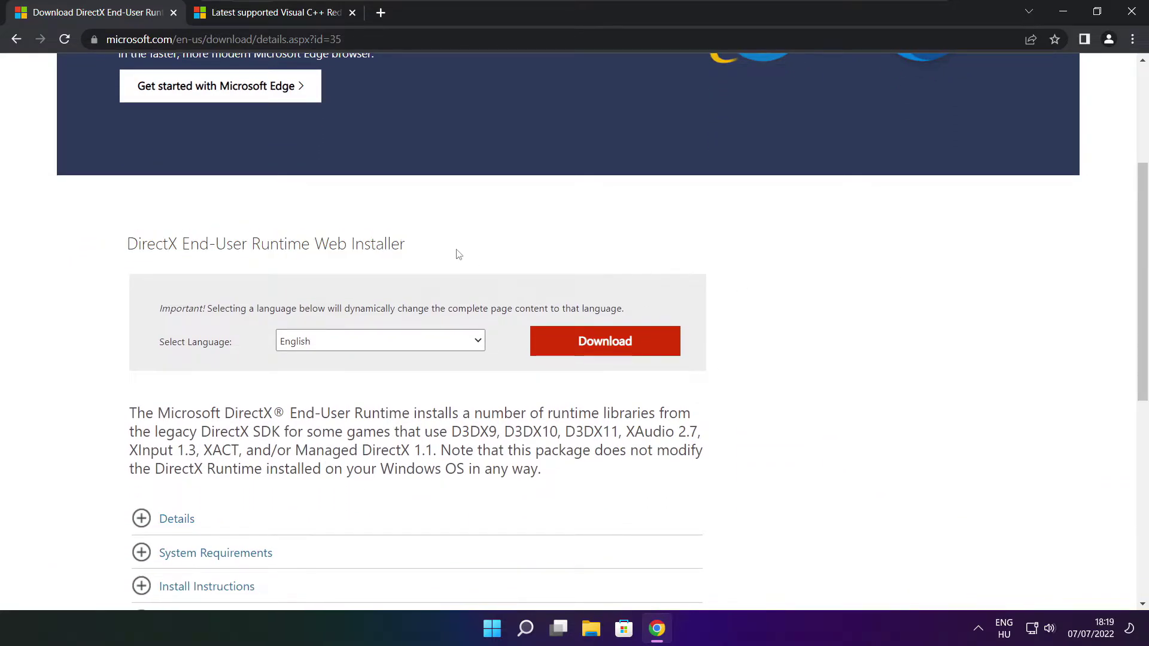
left_click(610, 345)
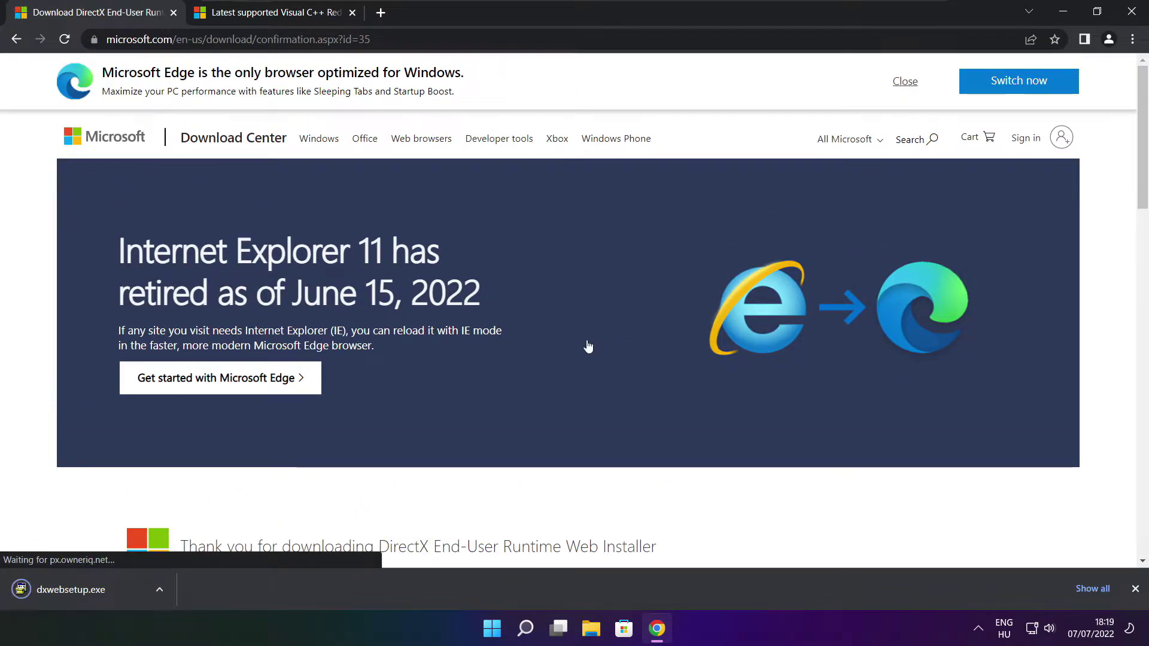
- Run dxwebsetup.exe, accept the agreement, decline the Bing Bar, and complete the DirectX runtime installation
left_click(108, 590)
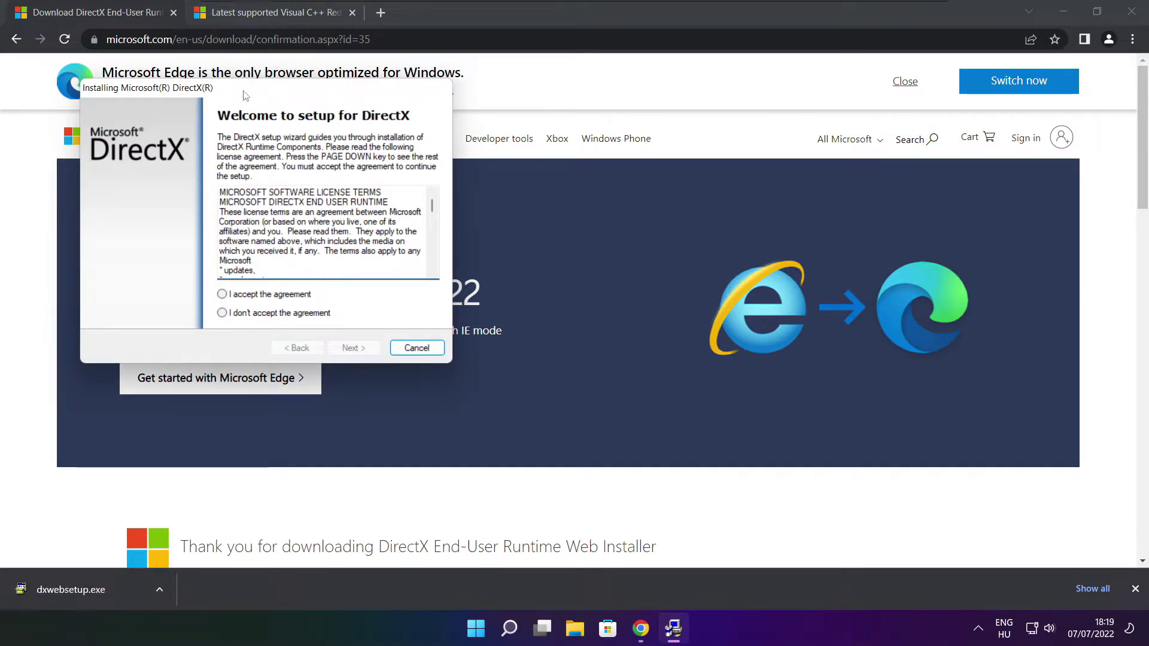
left_click_drag(245, 92, 549, 173)
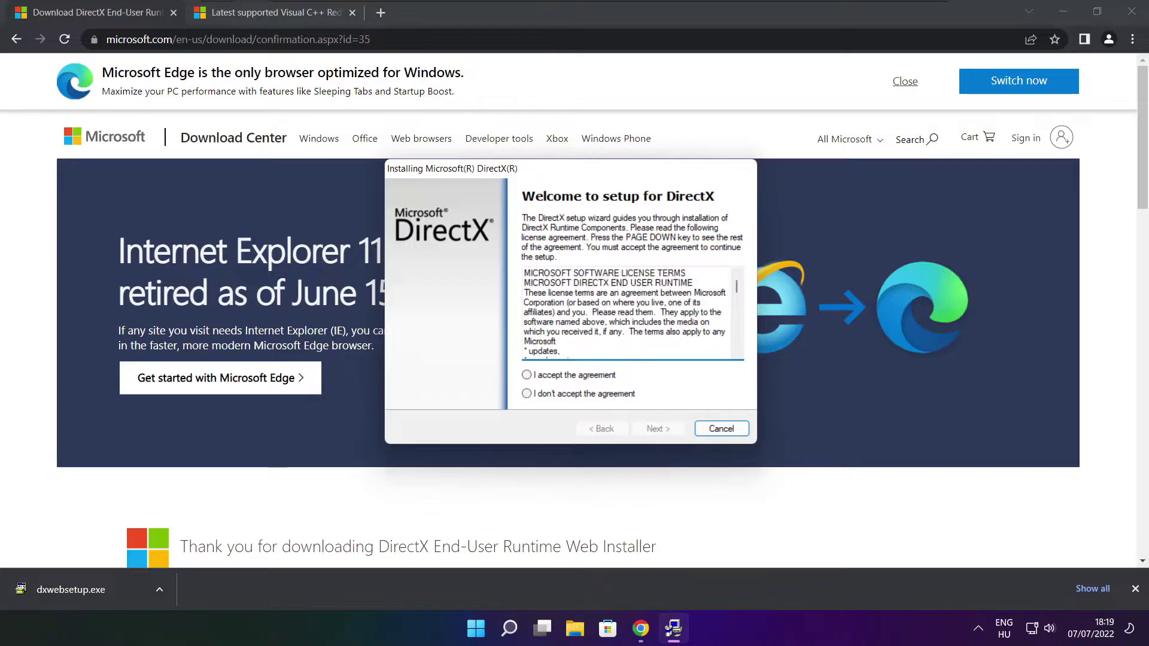
left_click_drag(736, 283, 735, 346)
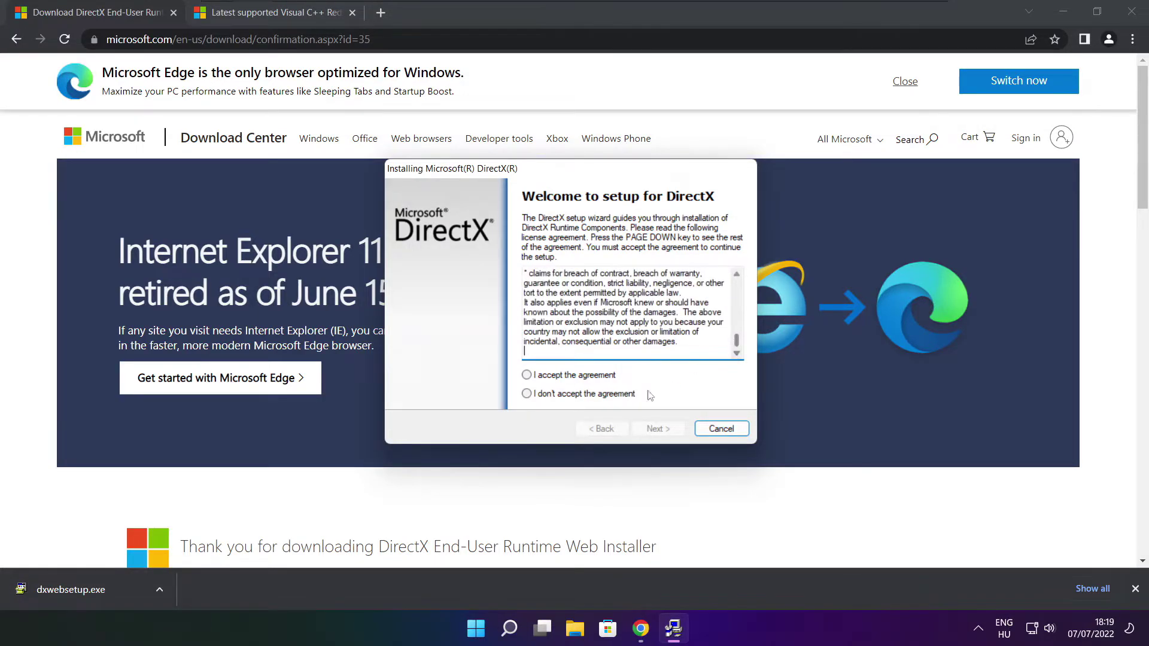
left_click(537, 376)
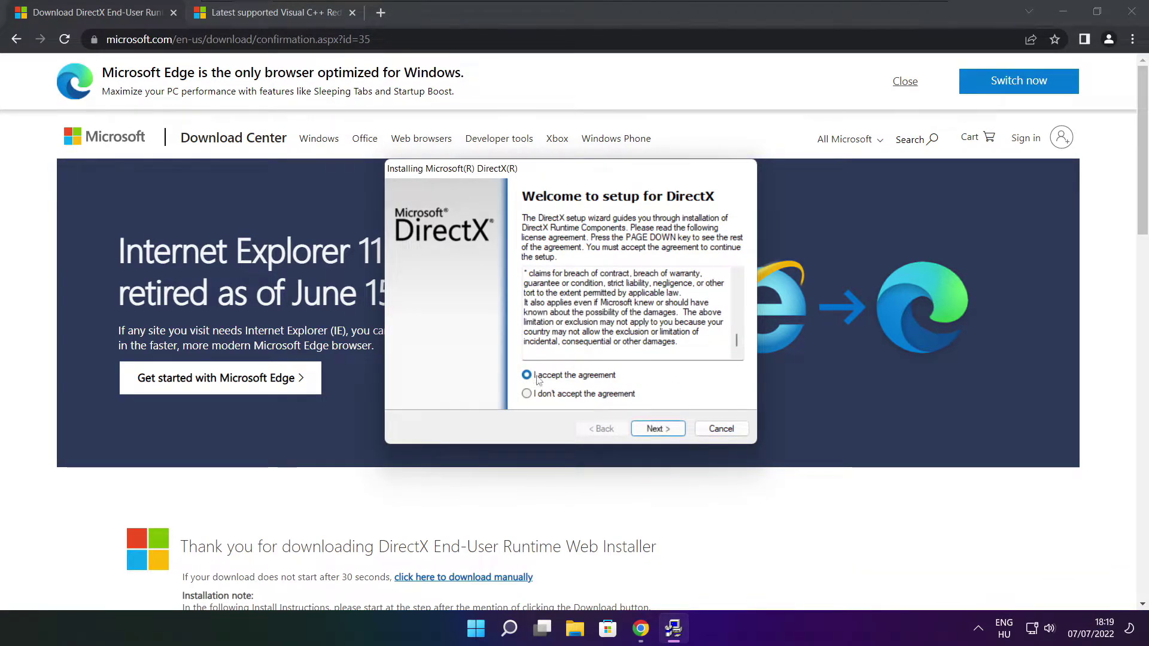
left_click(658, 428)
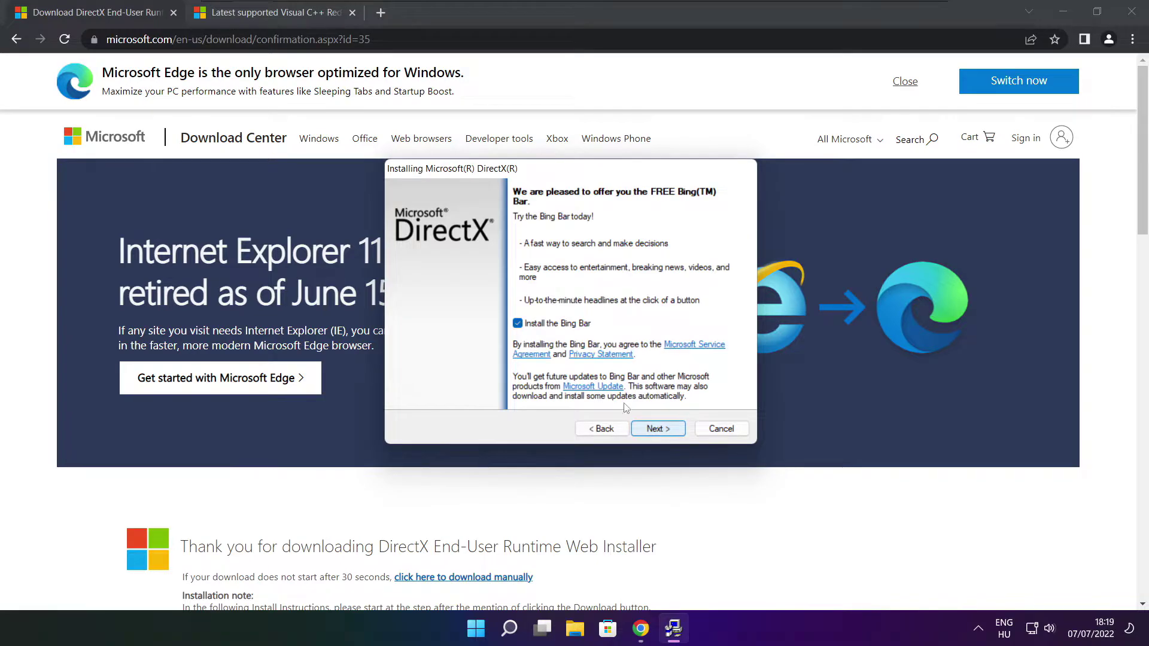
left_click(517, 323)
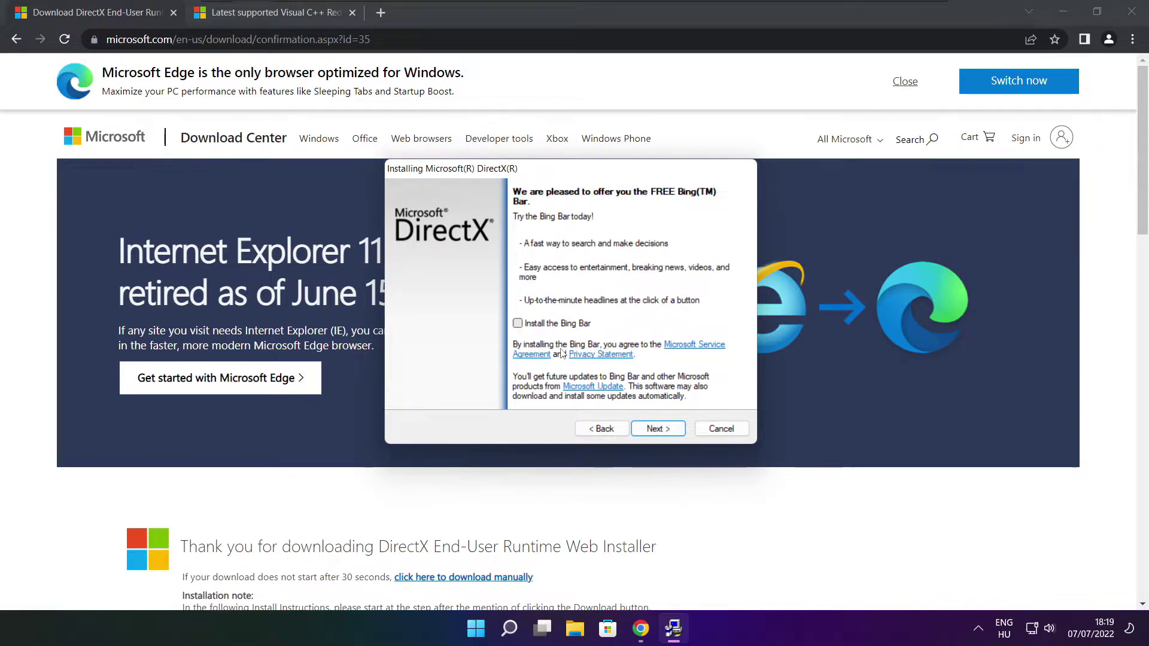
left_click(658, 428)
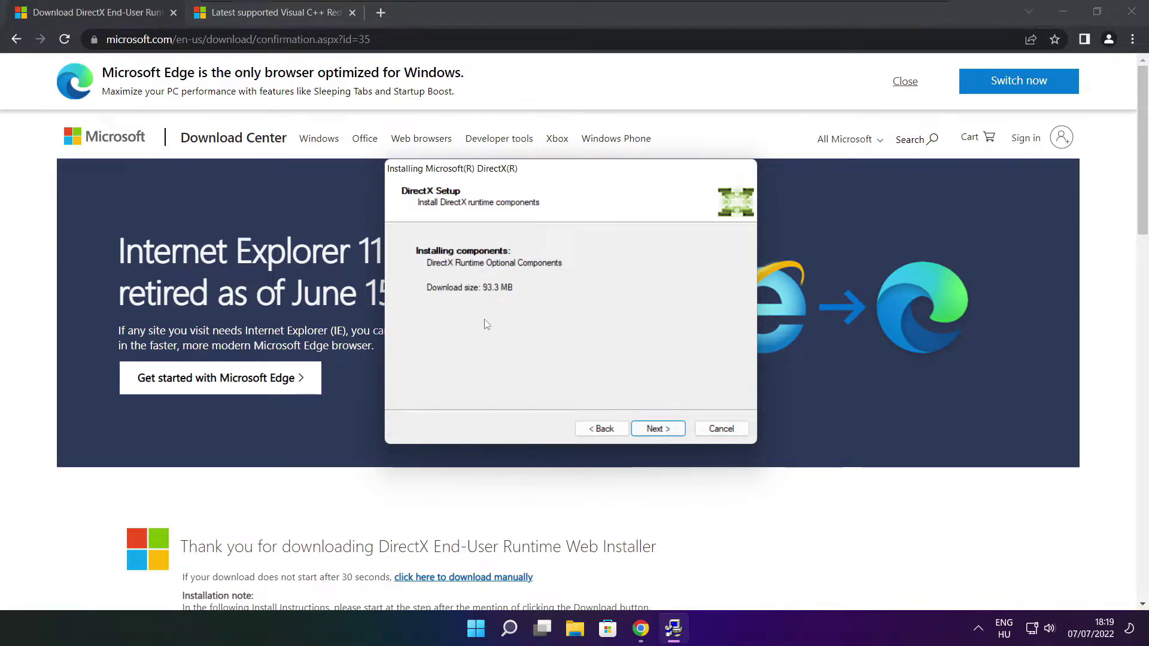
left_click(658, 429)
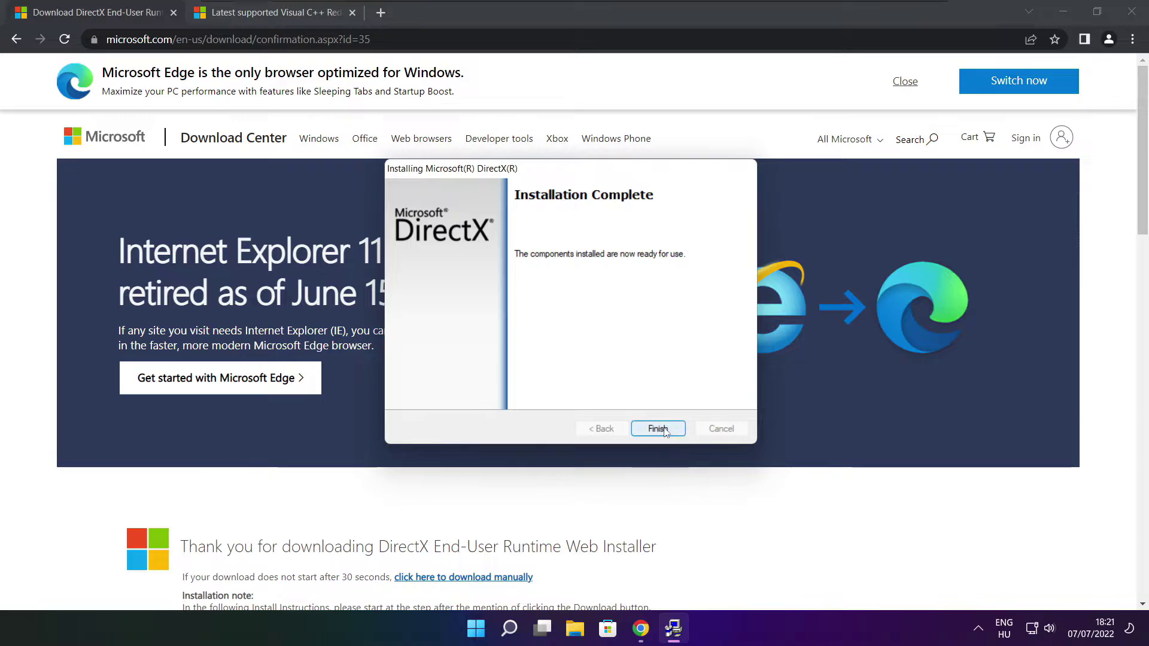
left_click(658, 429)
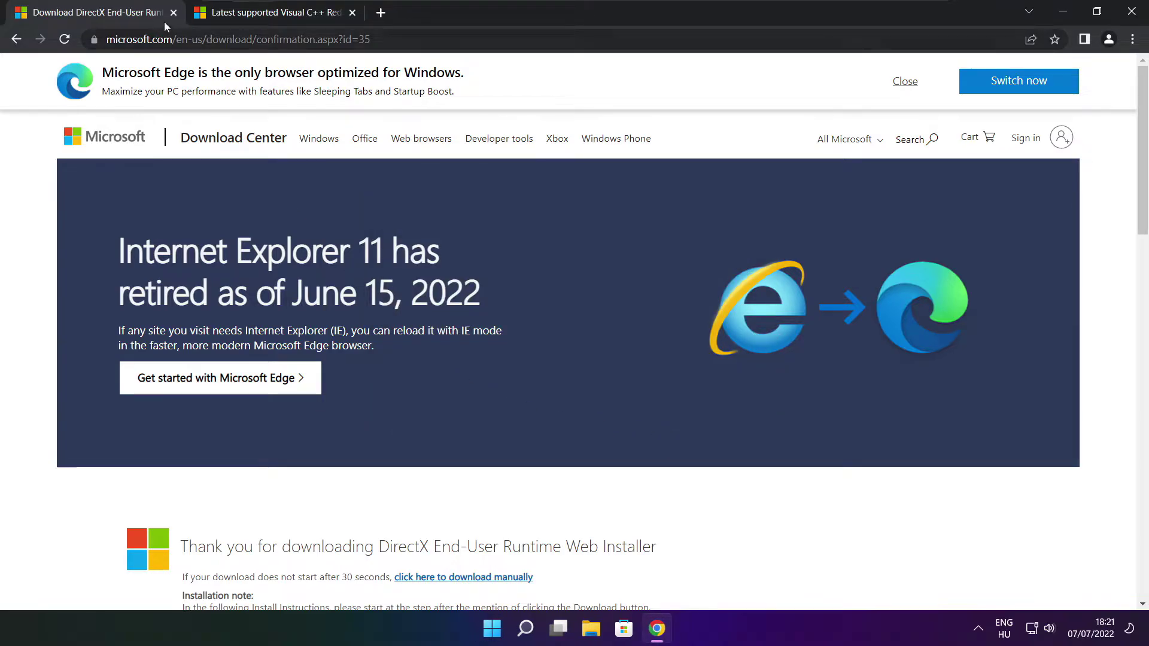
- Close the DirectX page and download the ARM64, X86 and X64 Visual C++ Redistributables for Visual Studio 2015–2022
left_click(174, 12)
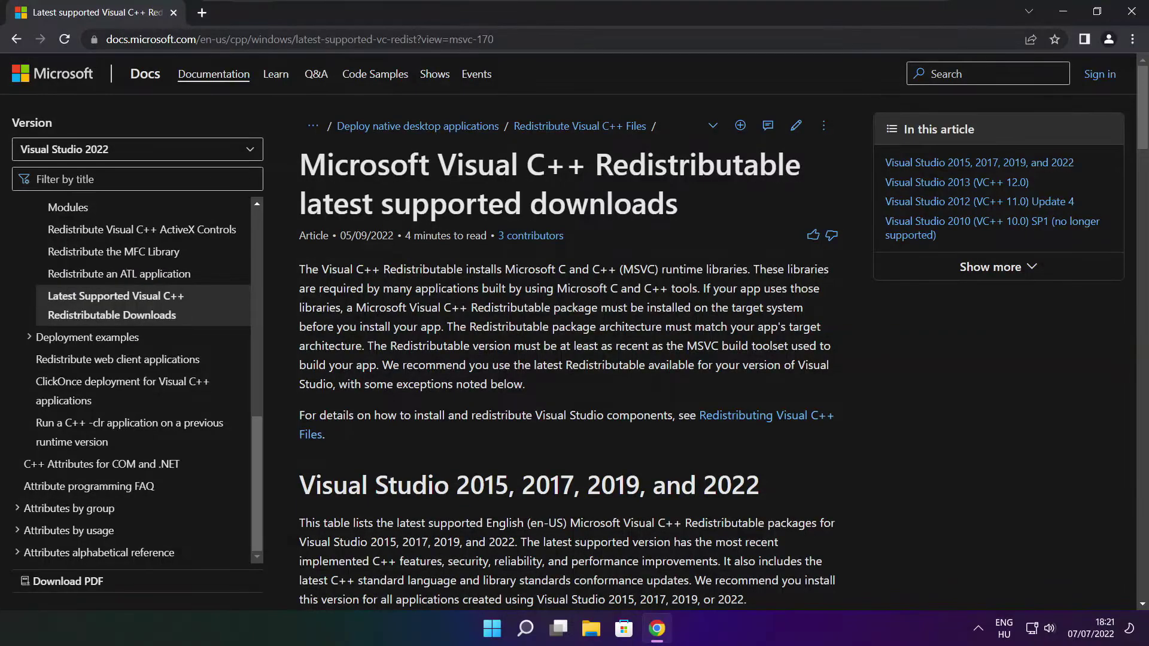
left_click_drag(496, 39, 106, 39)
left_click(570, 73)
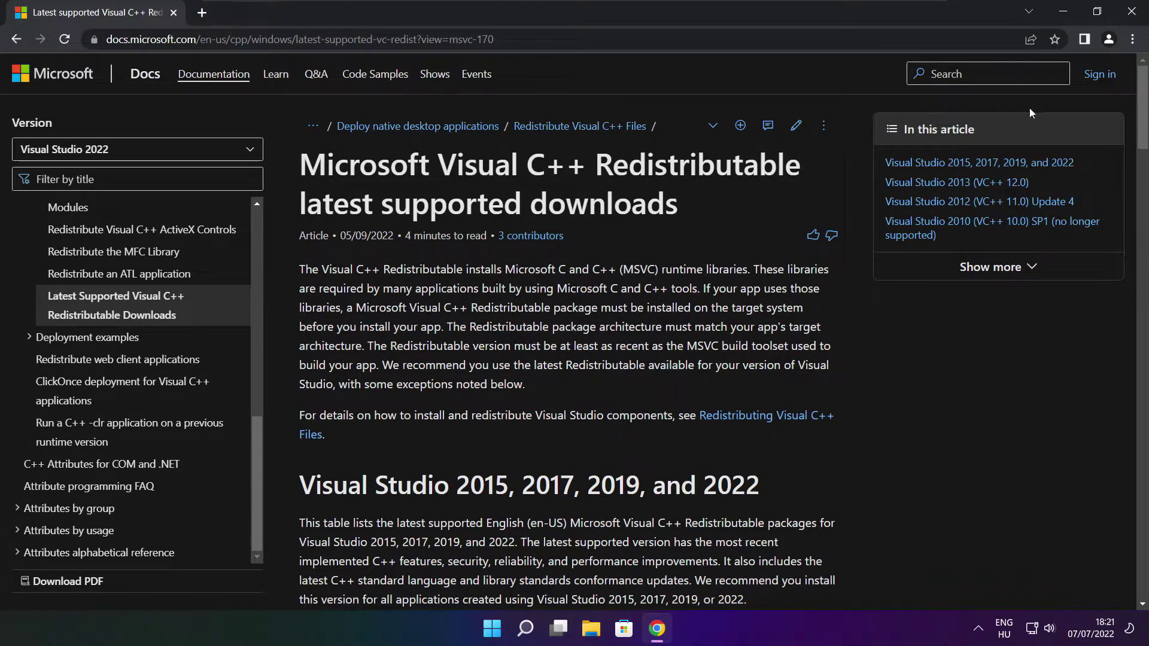
left_click_drag(1137, 112, 1137, 167)
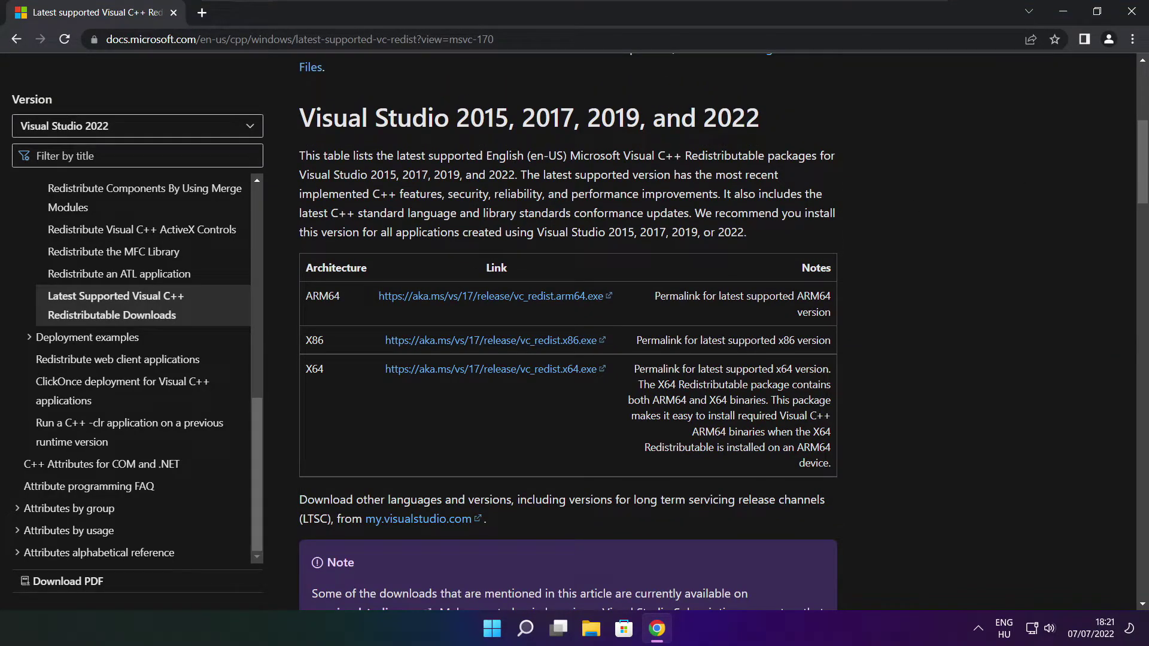
left_click_drag(305, 296, 772, 413)
left_click(772, 412)
left_click(476, 297)
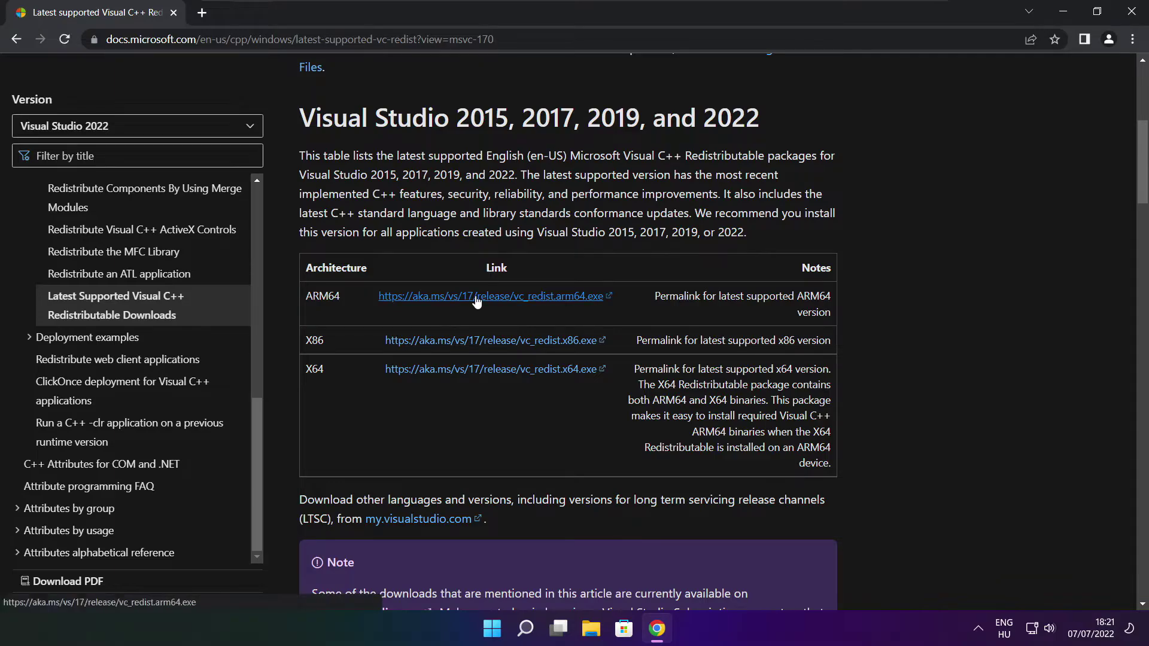
left_click(473, 352)
left_click(474, 369)
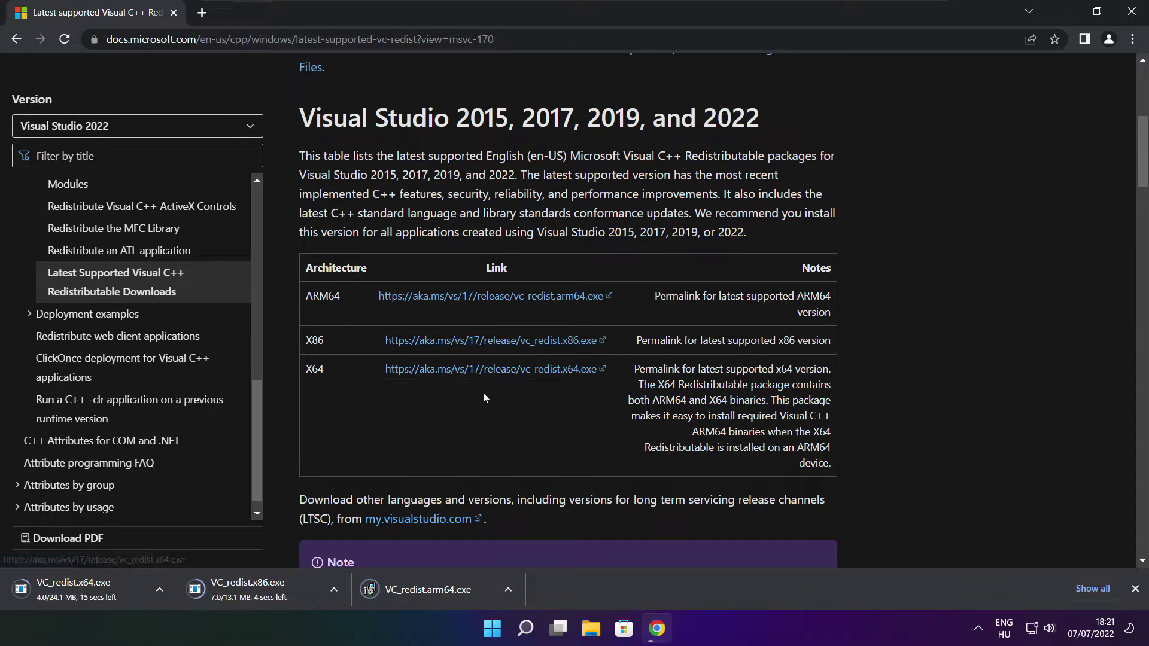
- Try to install the ARM64 Visual C++ Redistributable, agreeing to its license terms, and close the setup window
left_click(437, 591)
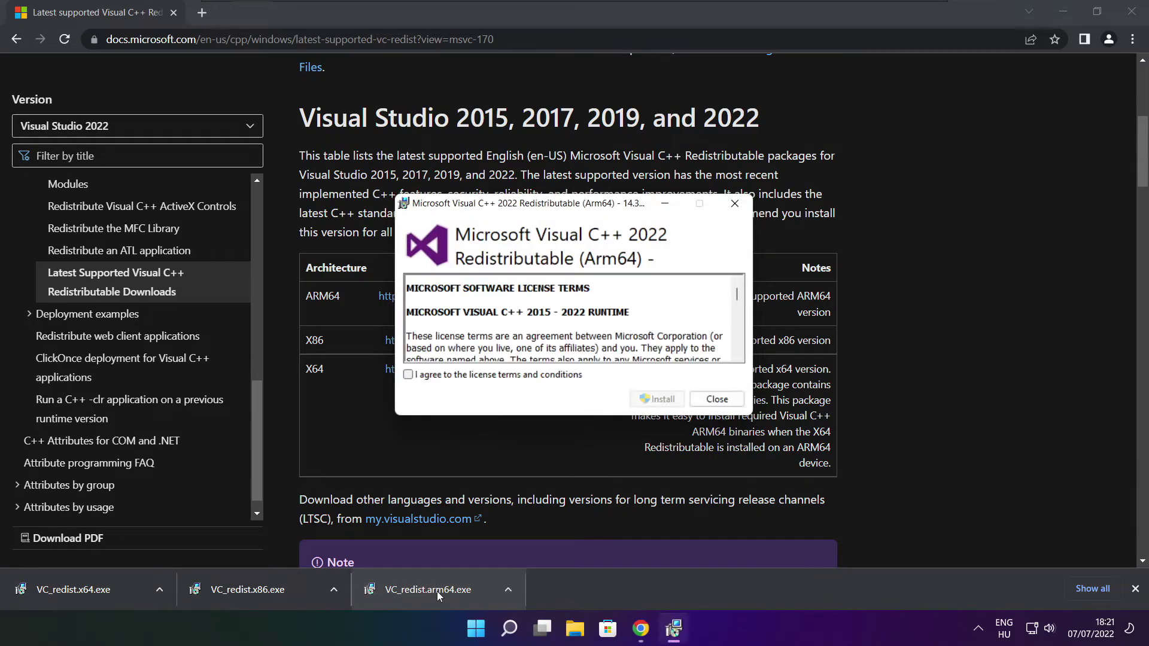
left_click_drag(737, 297, 737, 356)
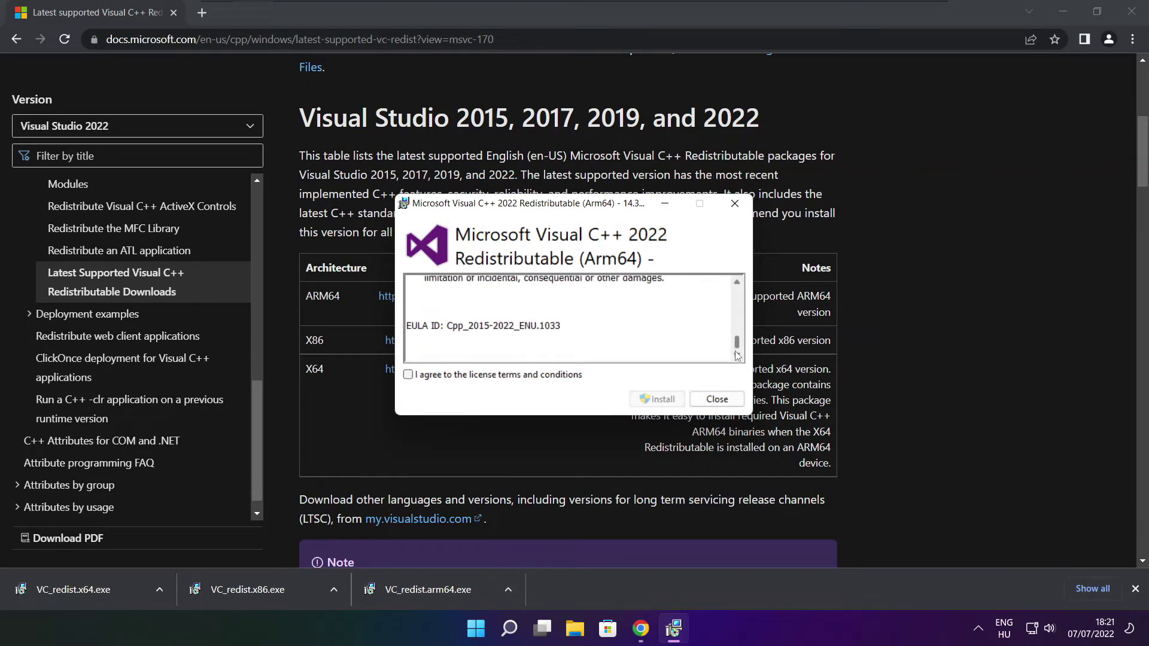
left_click(408, 376)
left_click(652, 400)
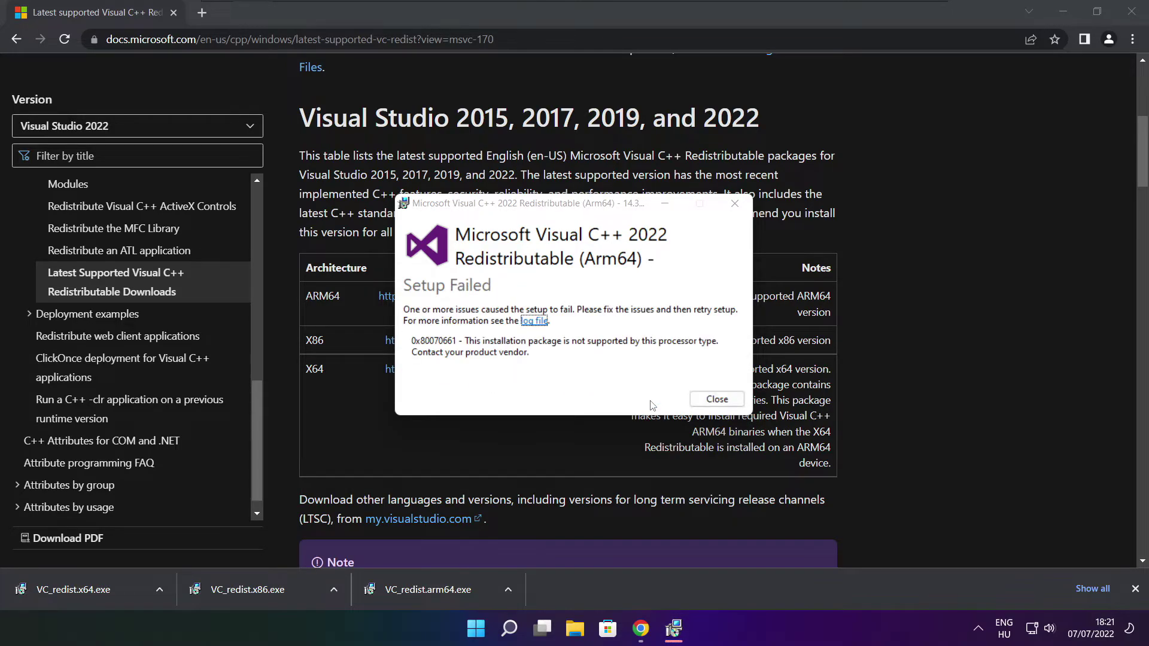
left_click(716, 399)
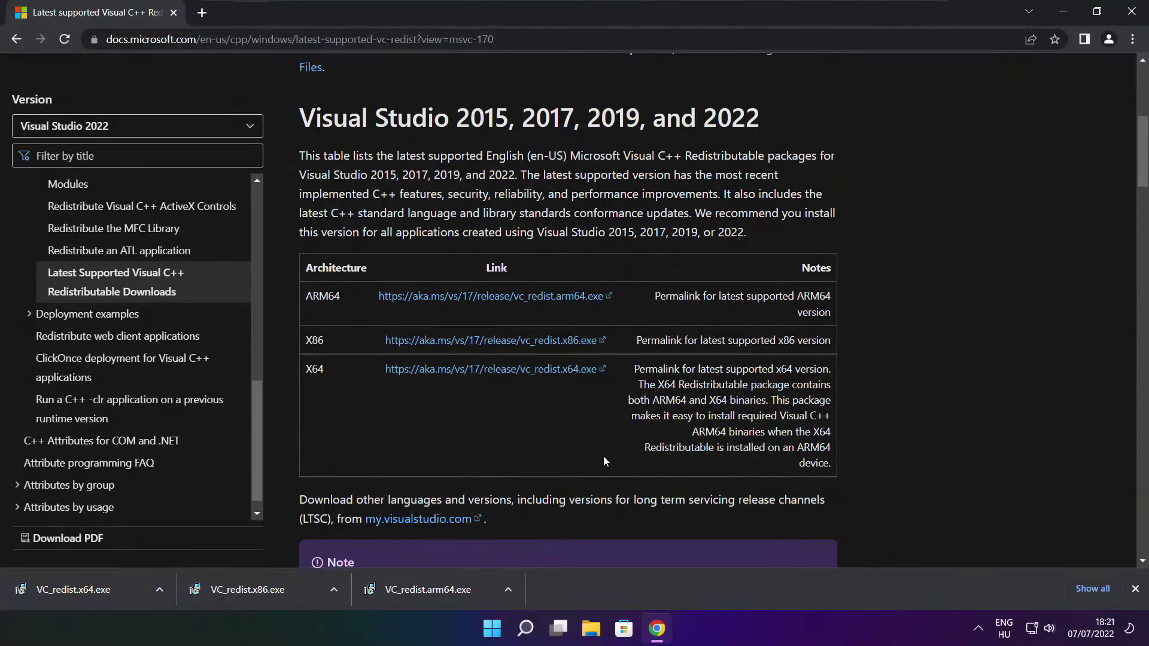
- Run VC_redist.x86.exe, agree to the license terms, install the x86 Visual C++ Redistributable, and close its setup window
left_click(271, 591)
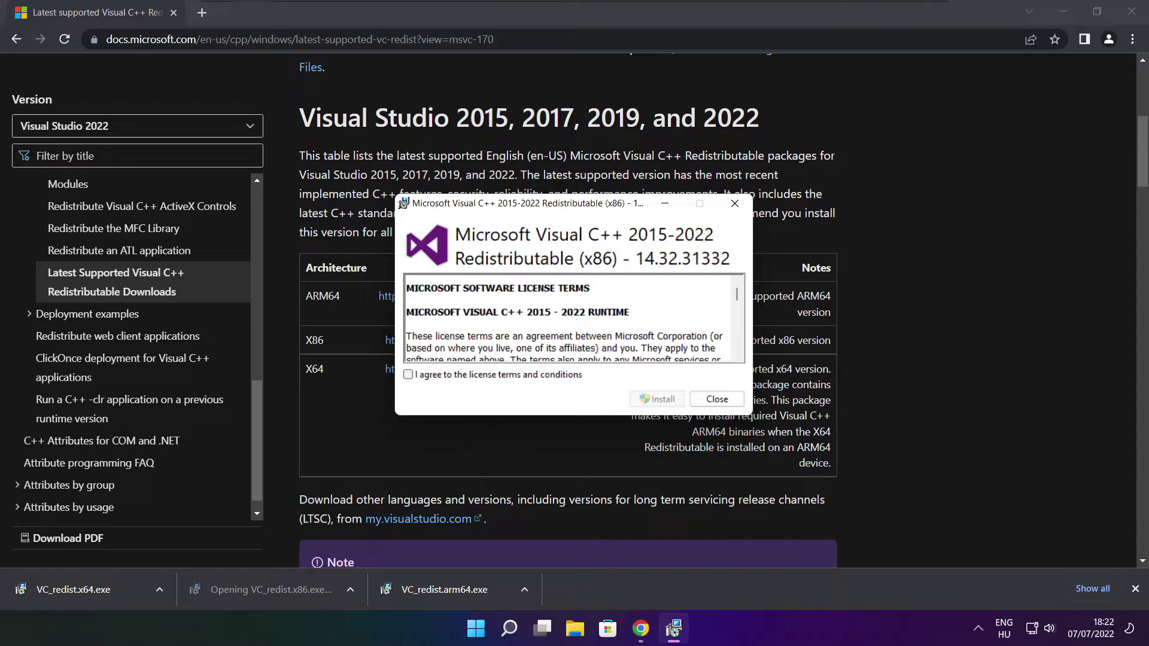
left_click_drag(739, 296, 737, 353)
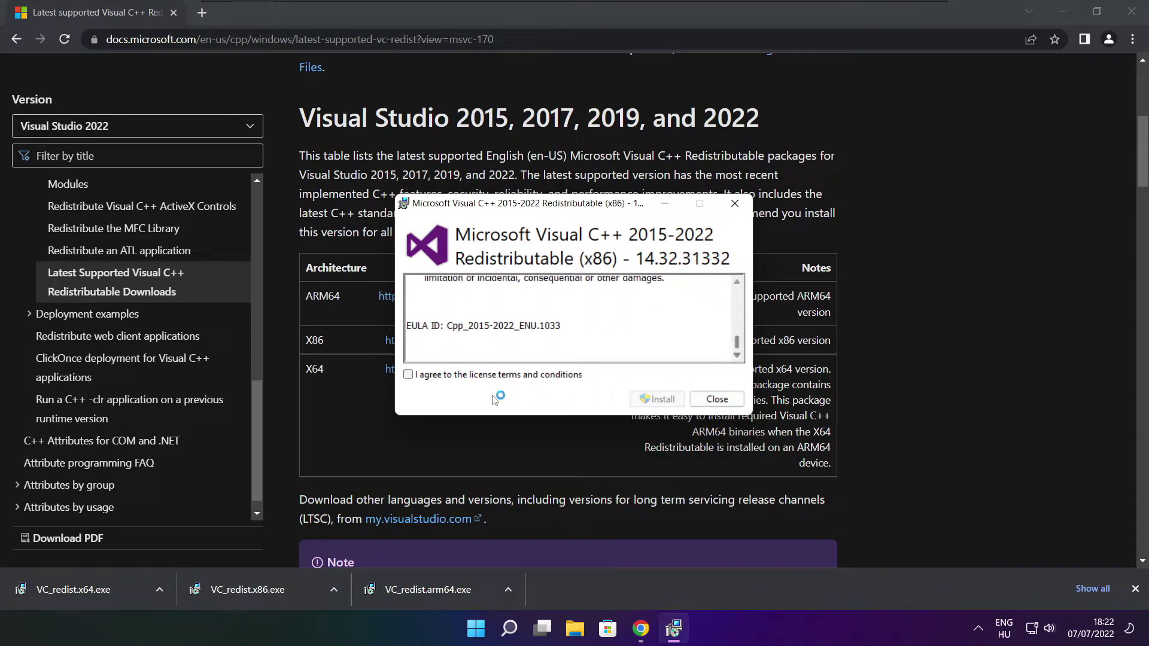
left_click(408, 375)
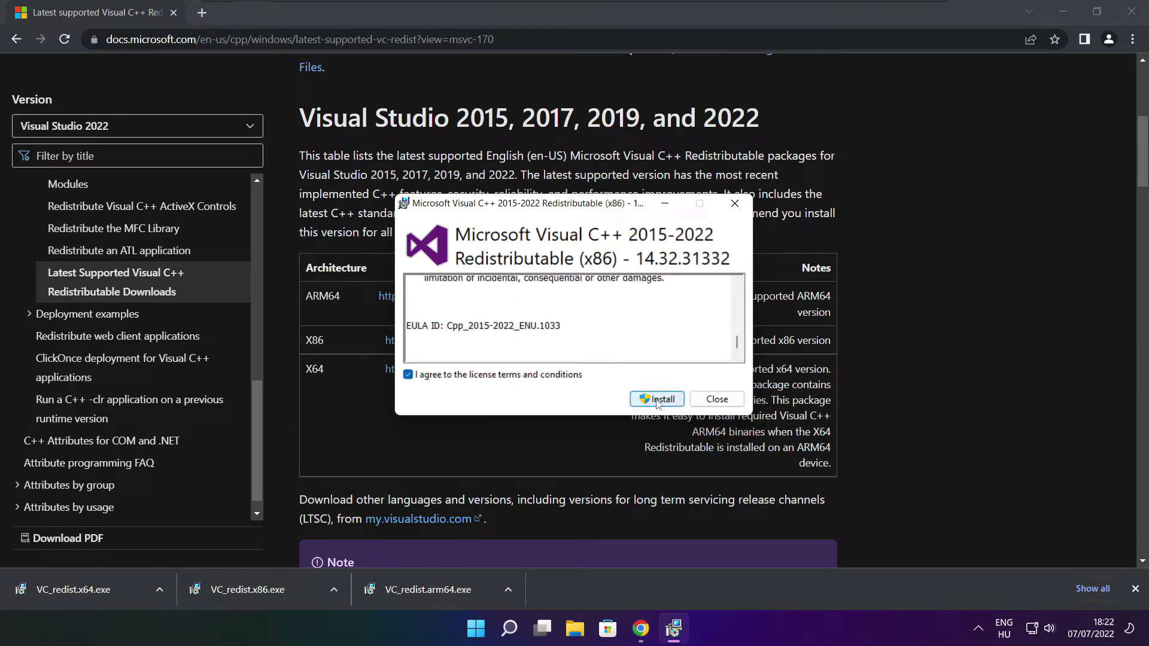
left_click(657, 401)
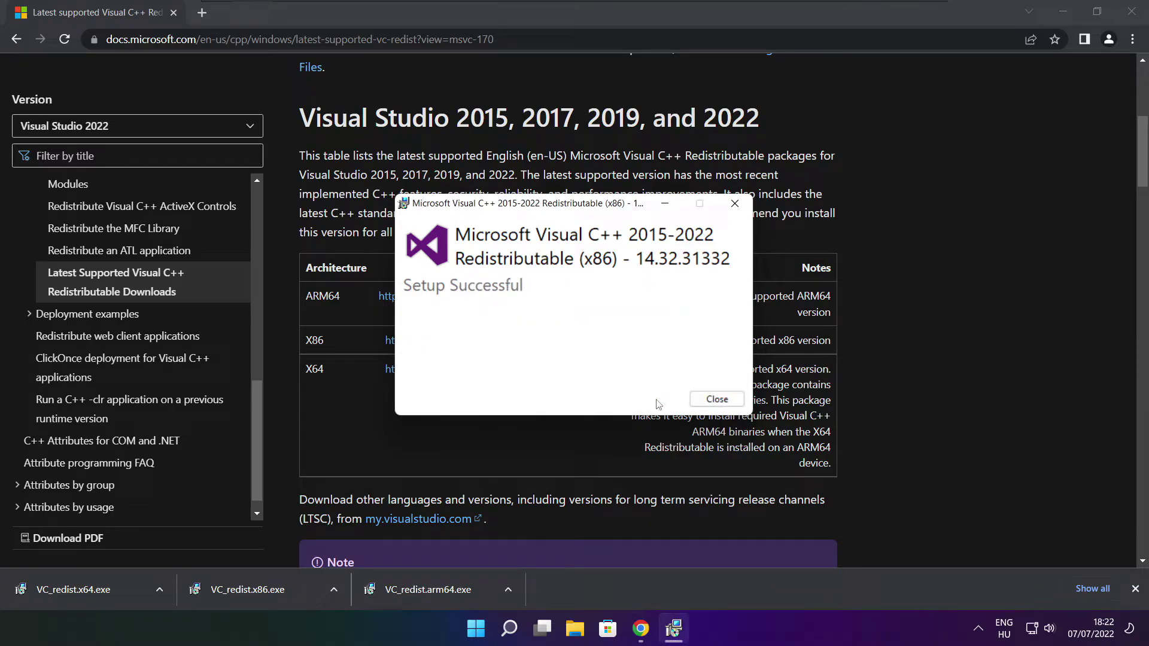
left_click(717, 399)
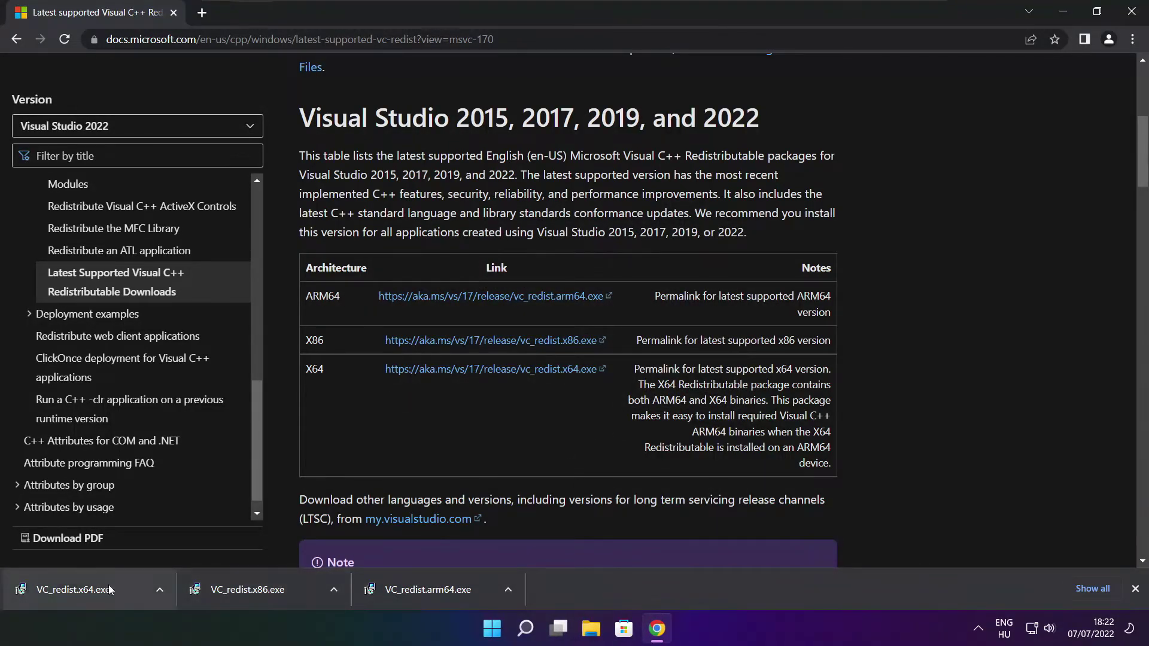
- Install the x64 Visual C++ Redistributable from VC_redist.x64.exe, agreeing to the license terms, and close the setup and Chrome
left_click(96, 589)
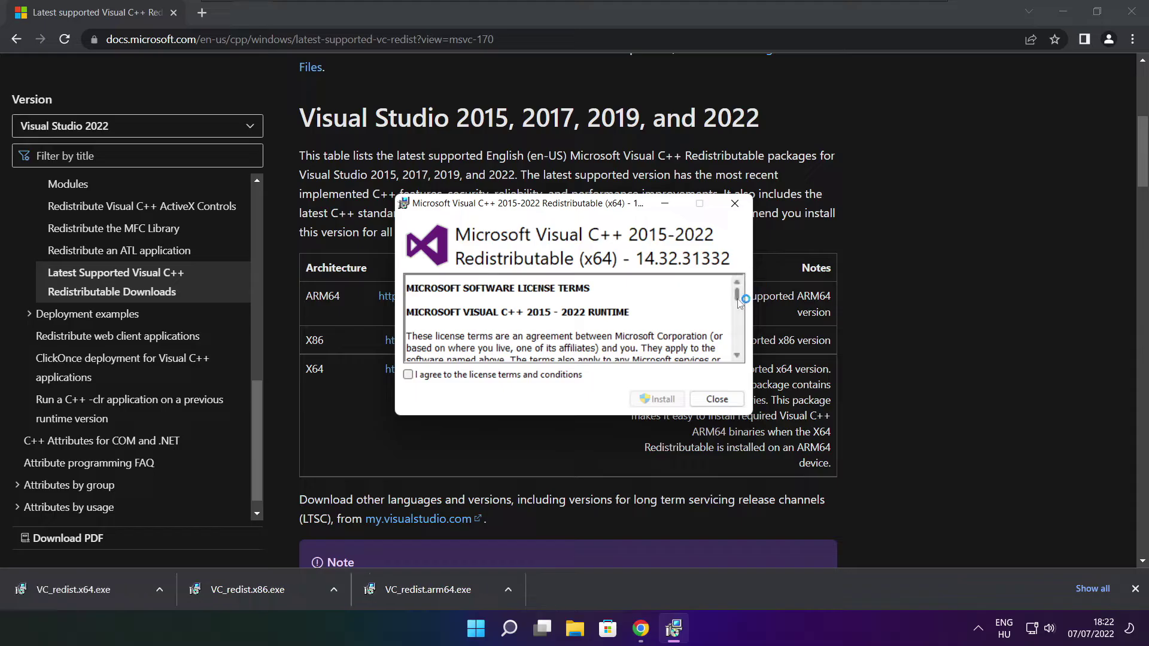
left_click_drag(736, 295, 736, 351)
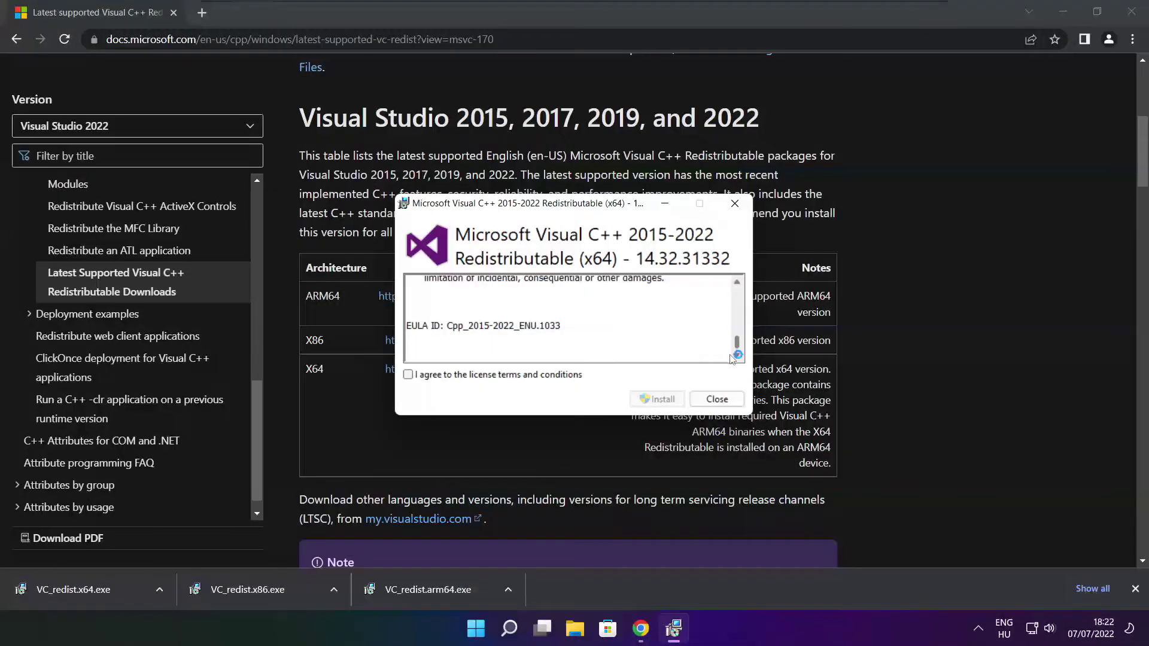
left_click(408, 375)
left_click(660, 399)
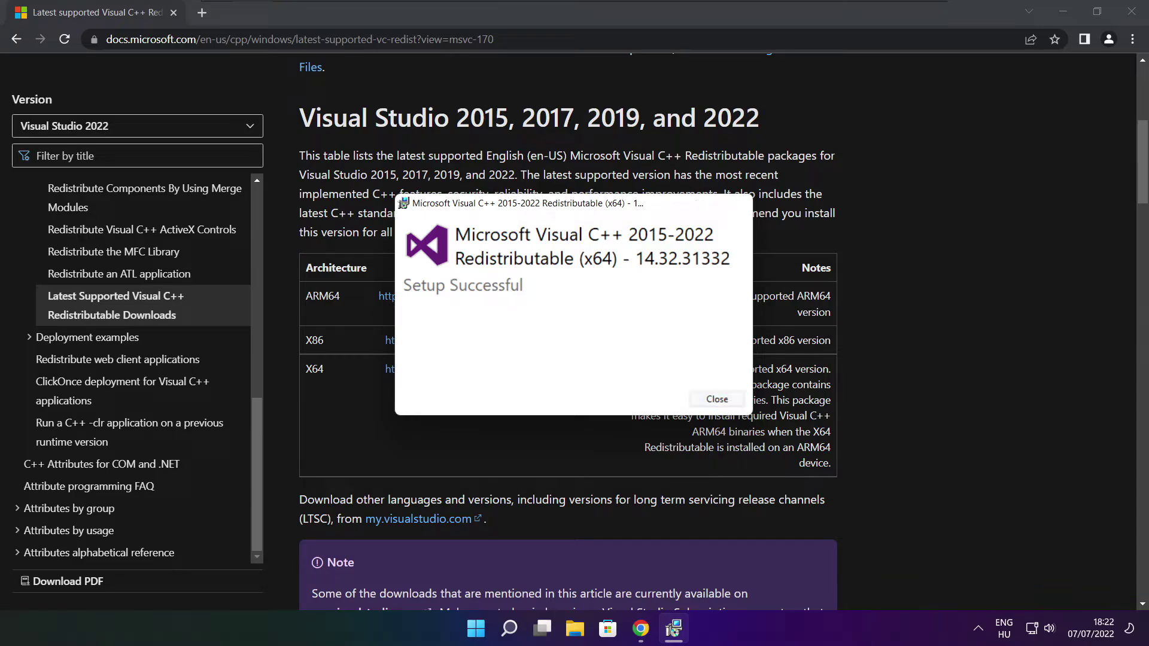
left_click(718, 399)
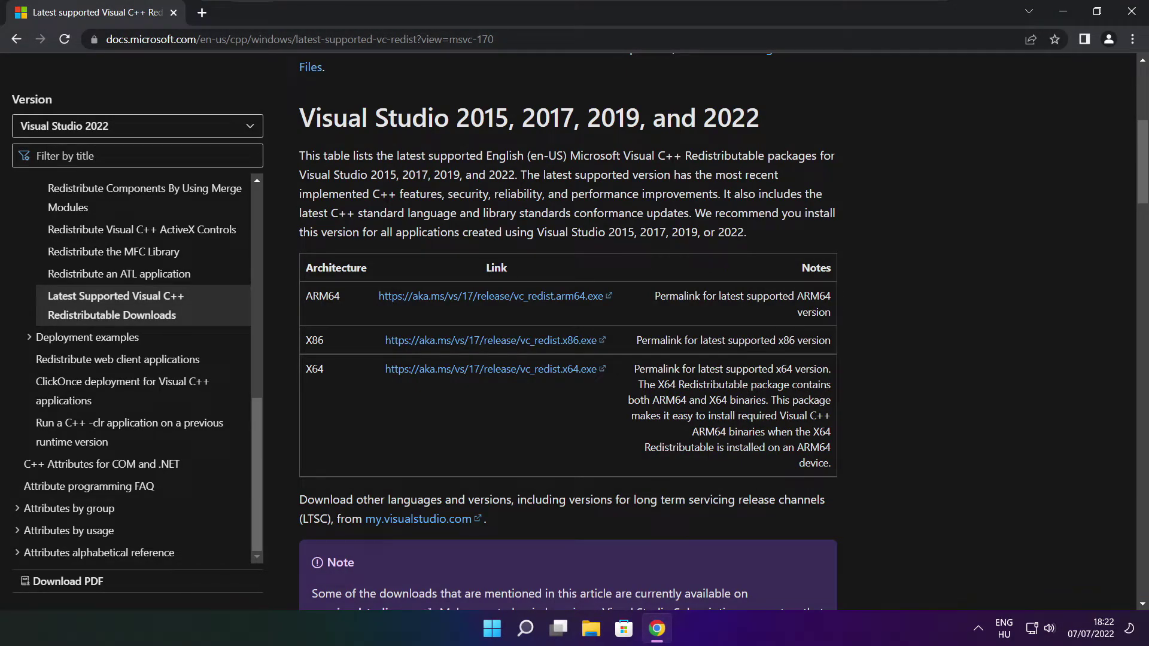
left_click(1131, 11)
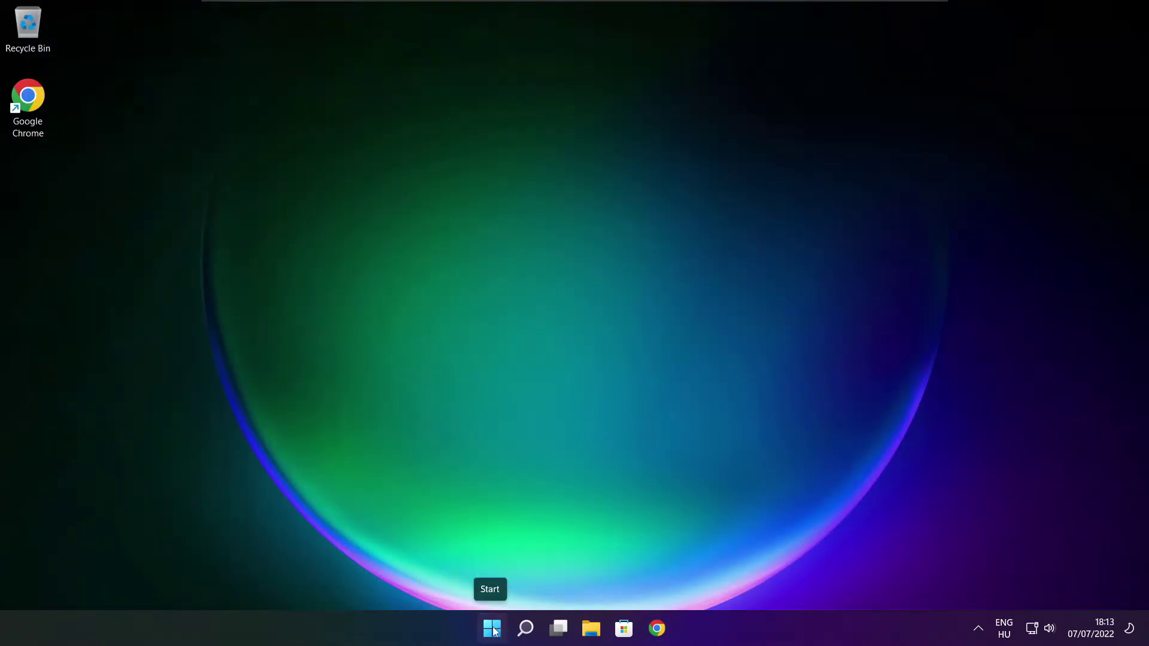
- In Task Manager, disable Cortana and Microsoft Edge as startup apps
right_click(494, 631)
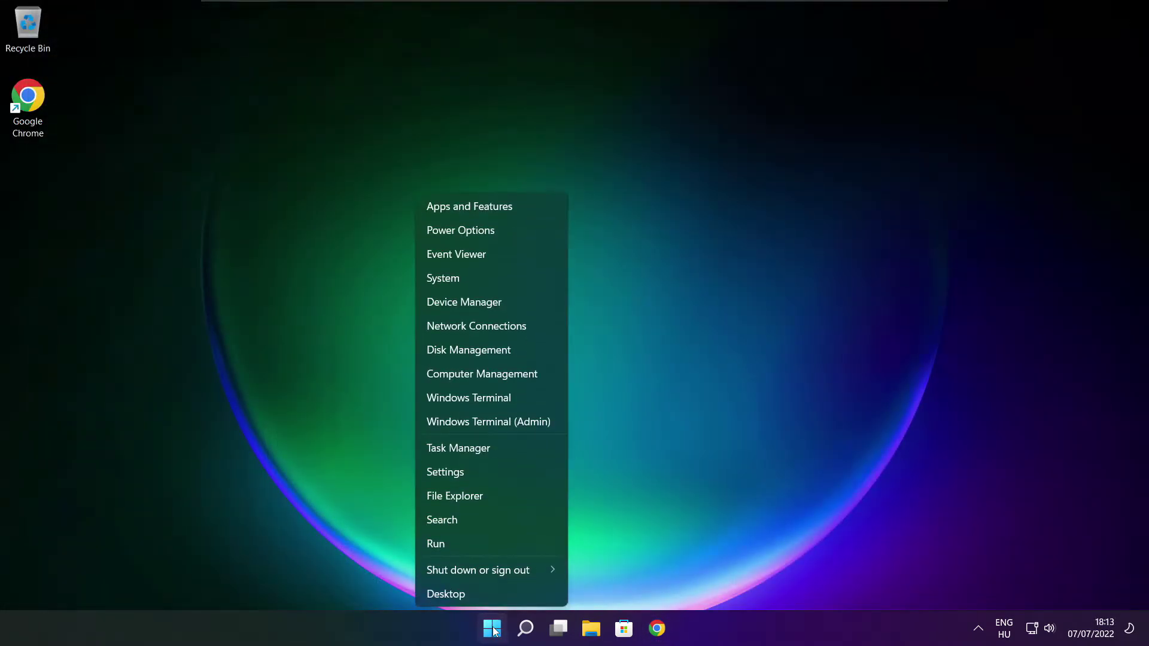
left_click(494, 448)
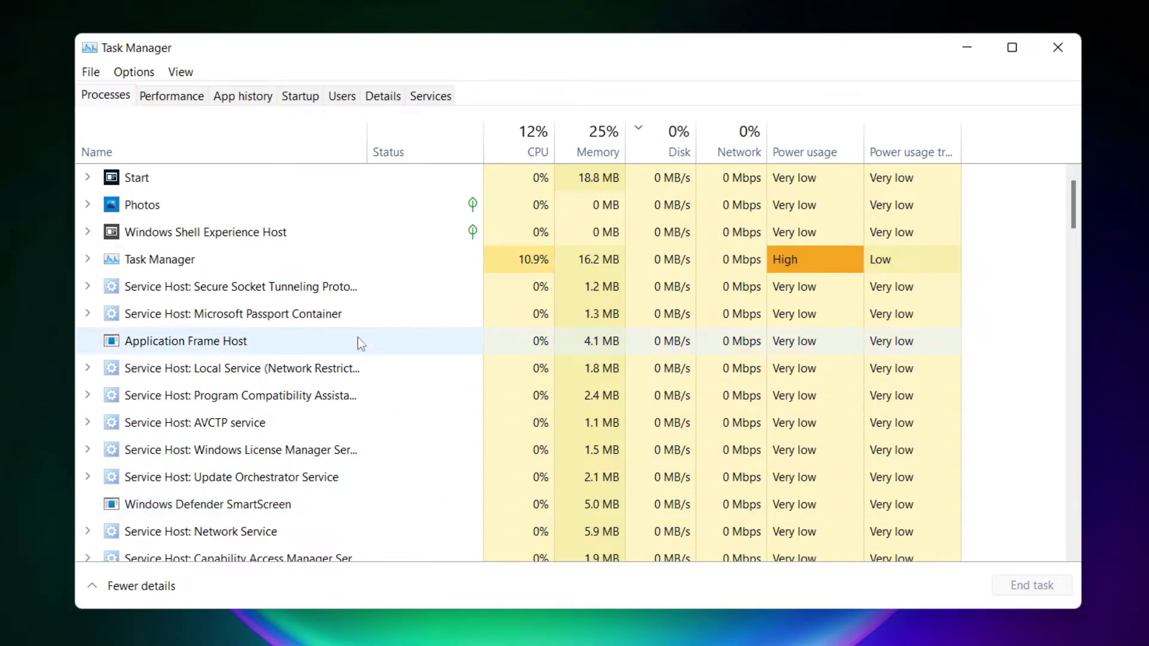
left_click(305, 98)
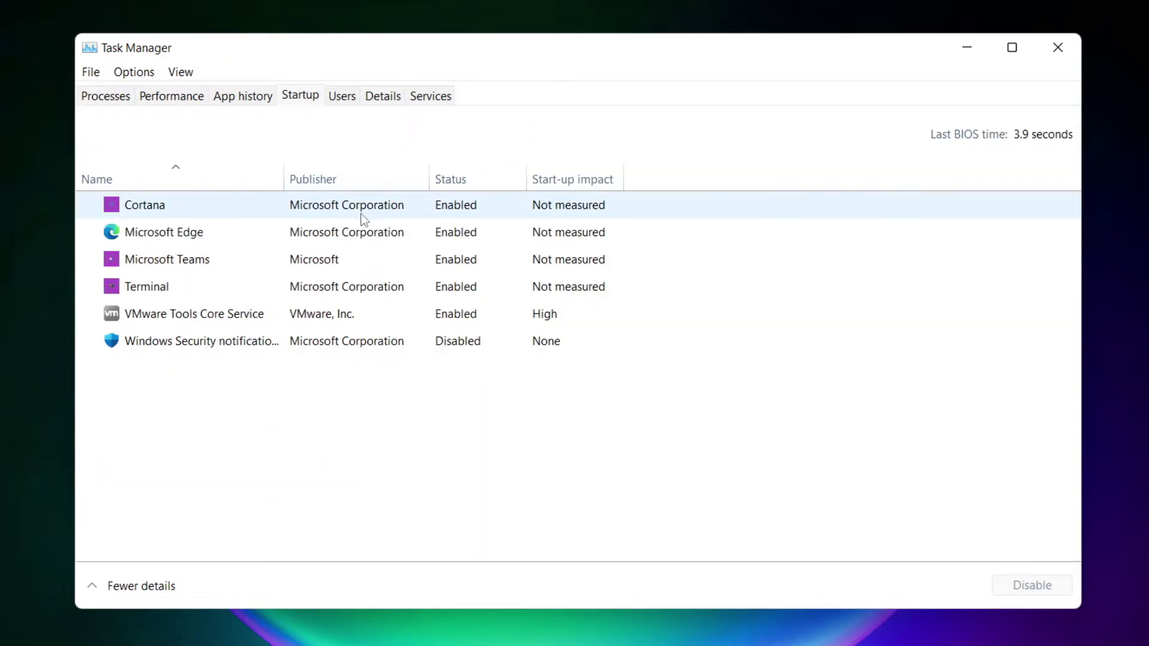
left_click(388, 213)
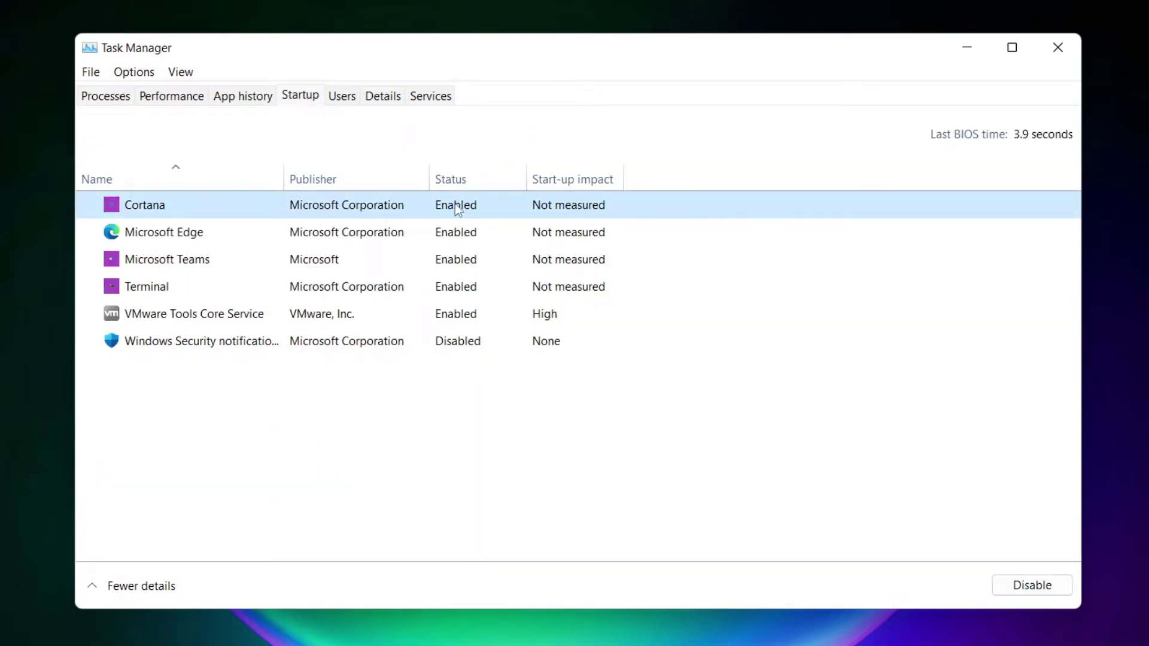
left_click(1032, 591)
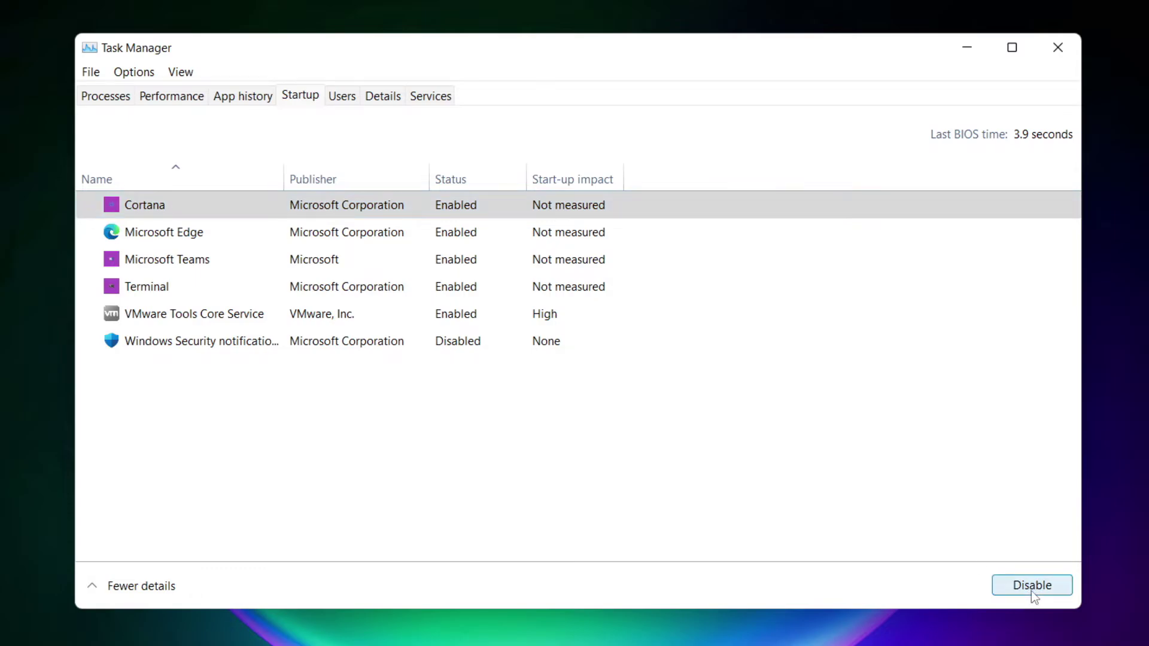
left_click(239, 243)
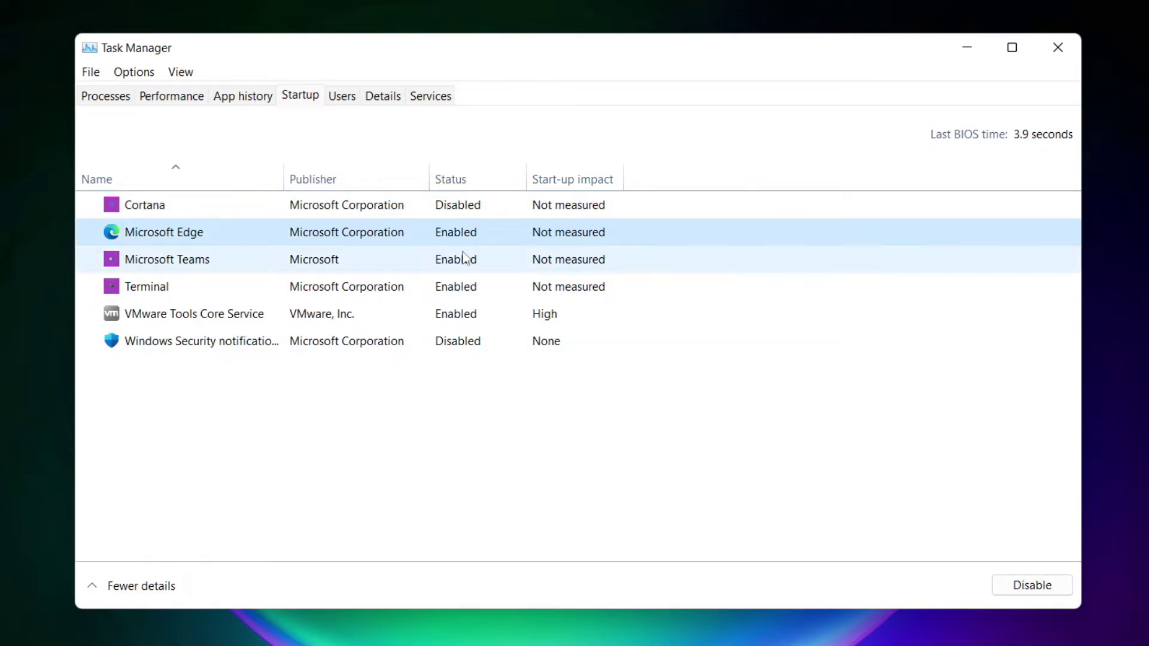
left_click(1042, 594)
- Disable Microsoft Teams and Terminal as startup apps and close Task Manager
left_click(428, 269)
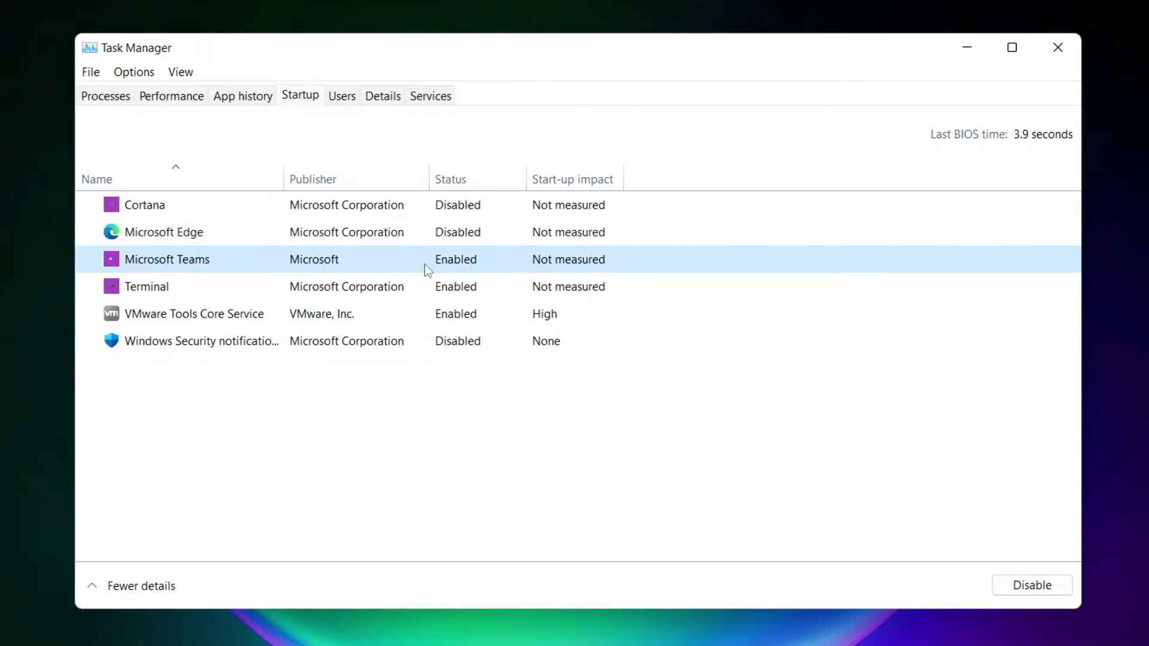
left_click(1048, 594)
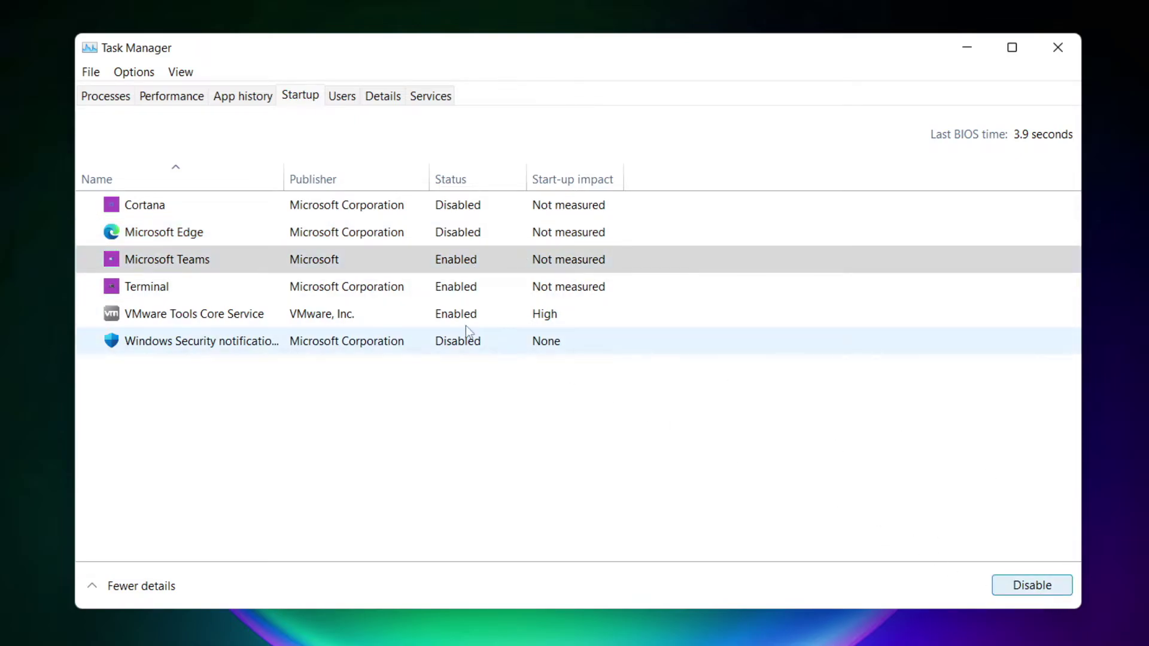
left_click(384, 293)
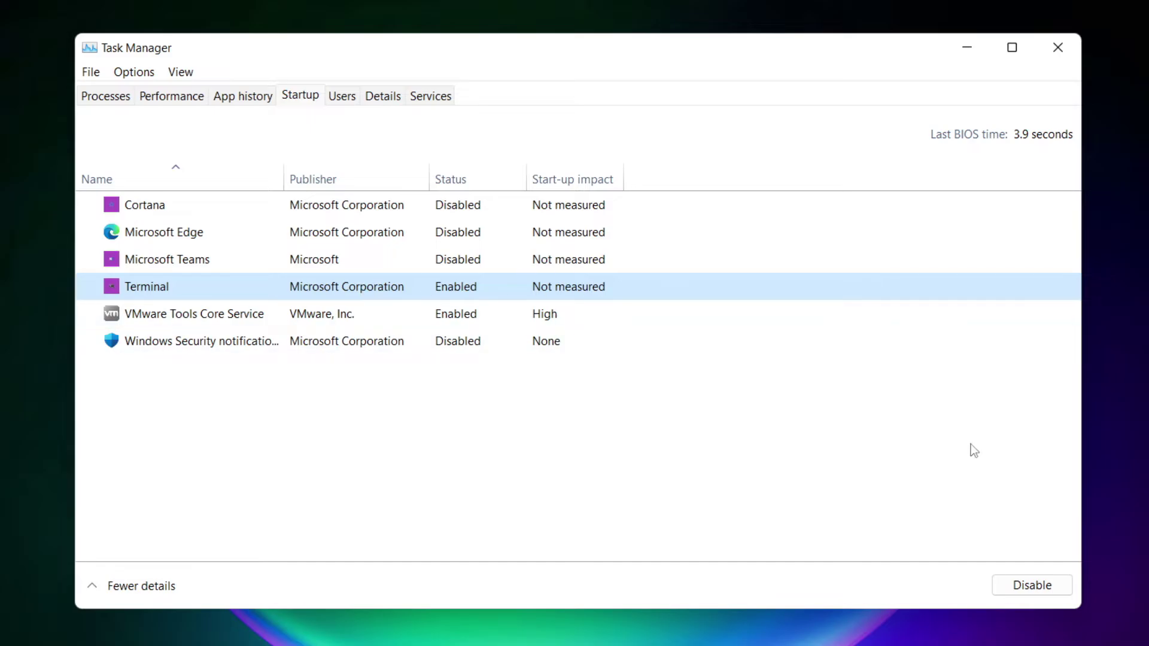
left_click(1050, 594)
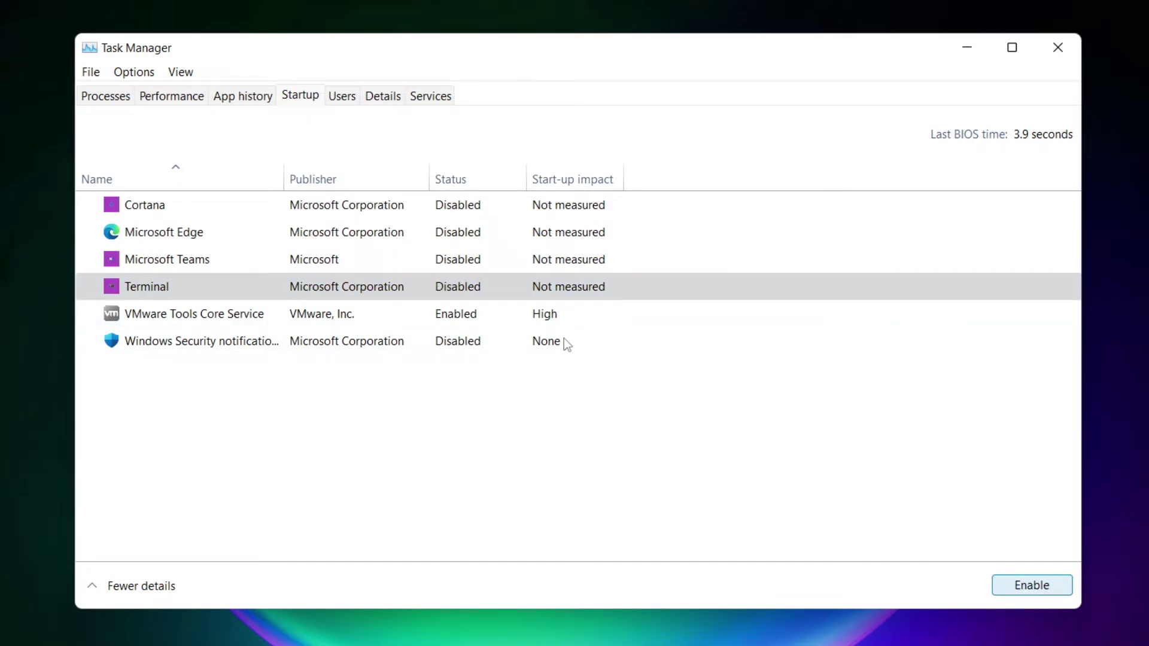
left_click(454, 290)
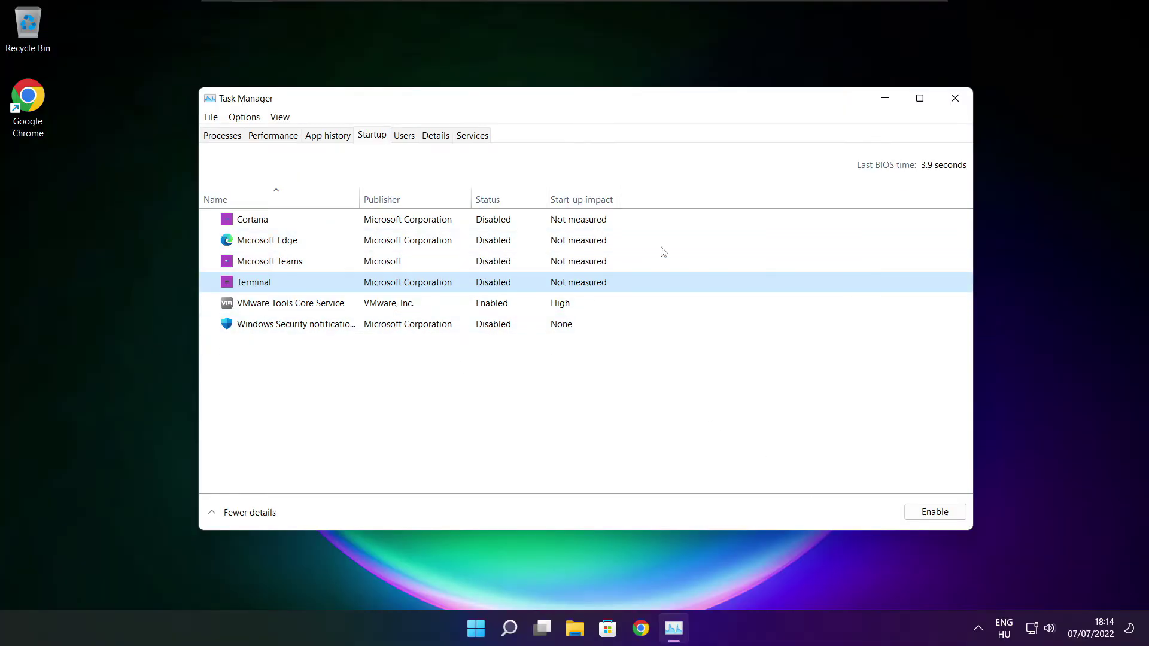
left_click(955, 98)
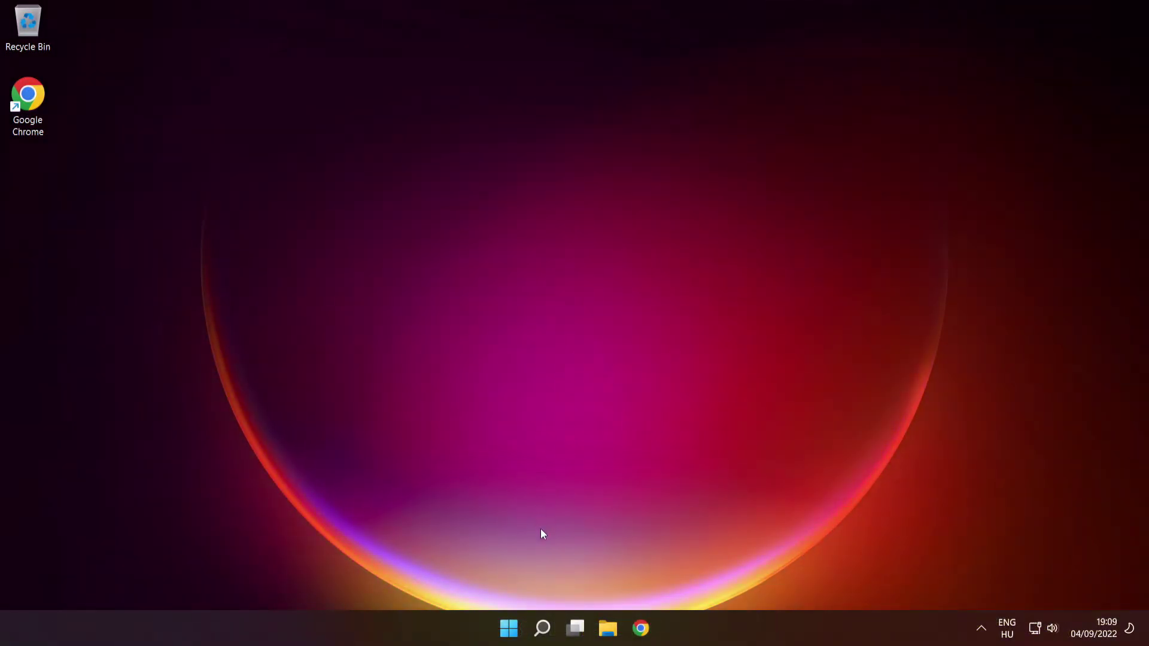
- Search Windows for cmd and run Command Prompt as administrator
mouse_move(545, 627)
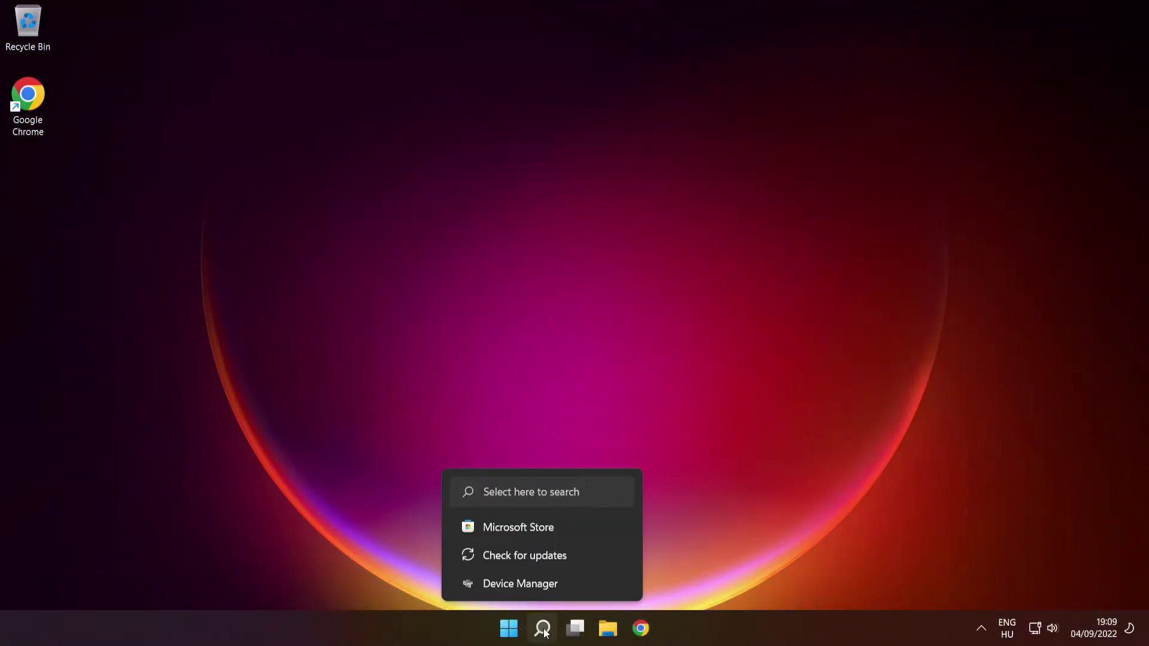
left_click(545, 629)
type("cmd")
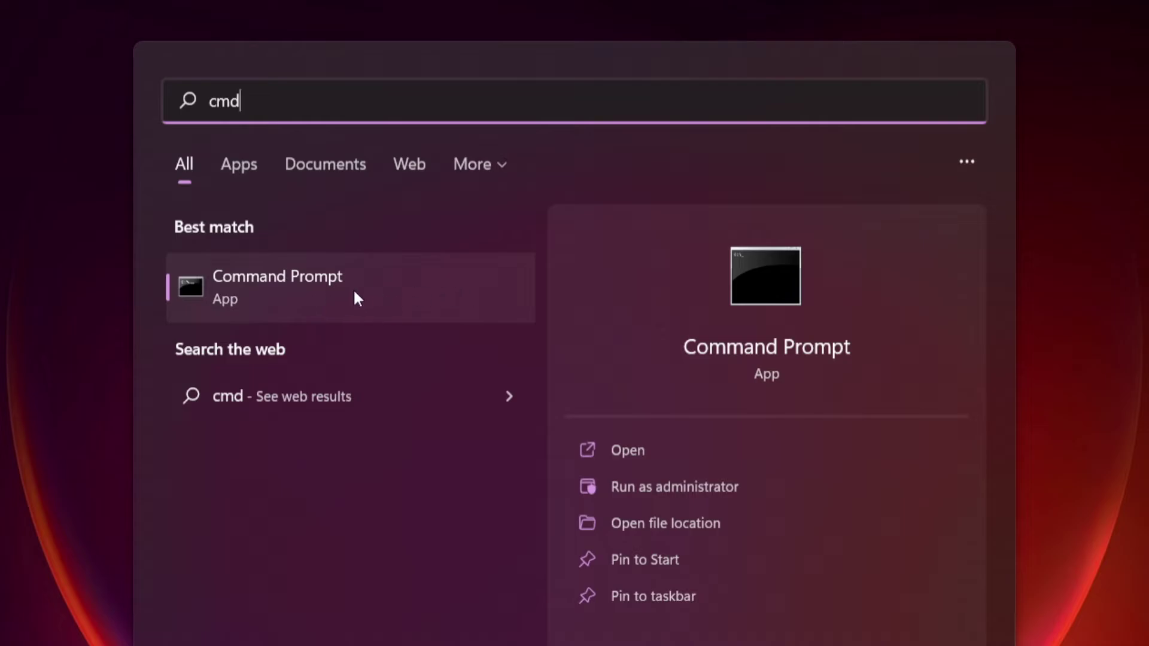
right_click(423, 283)
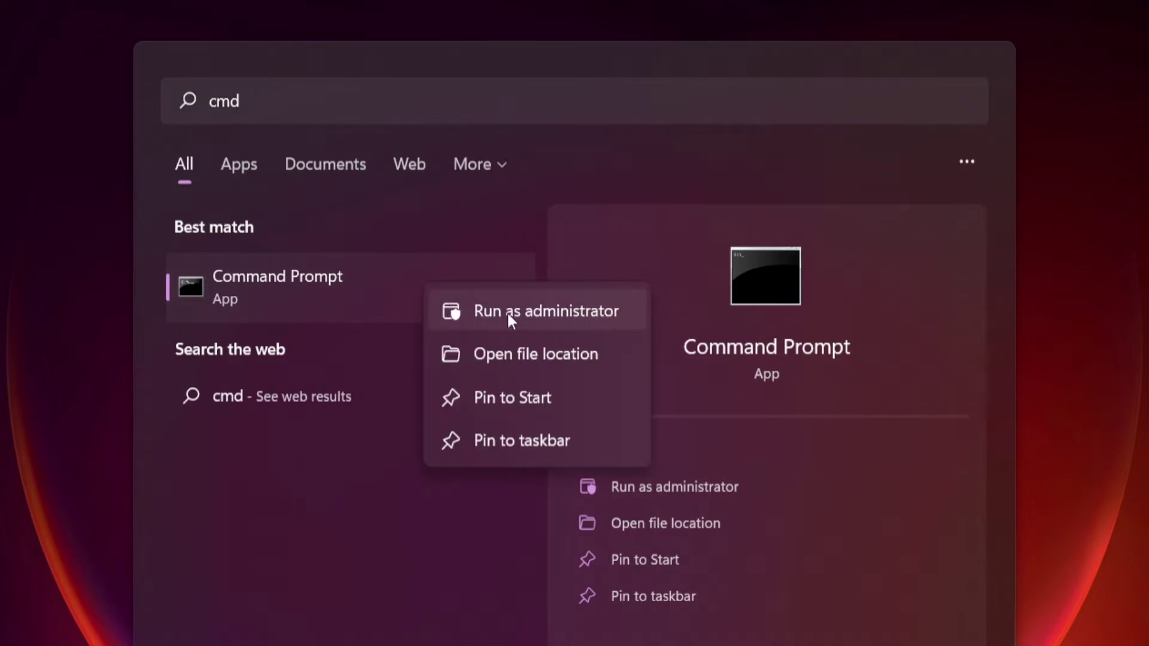
left_click(546, 309)
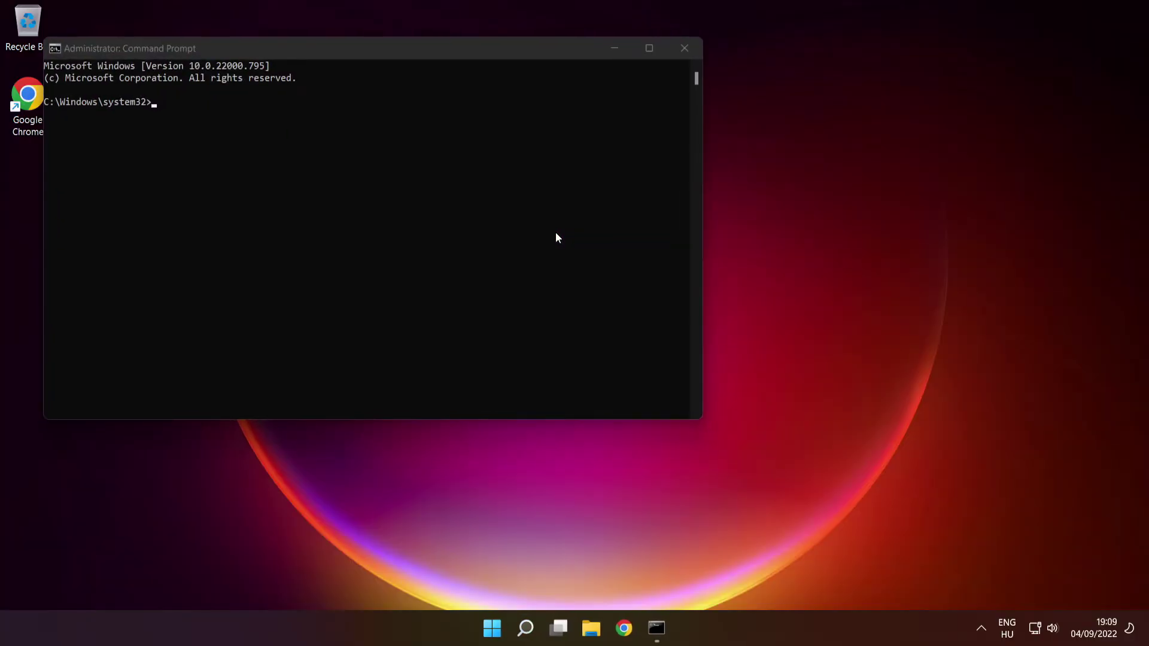
- Run the system file scan with sfc /scannow, let verification complete, and close Command Prompt
left_click_drag(464, 51, 662, 147)
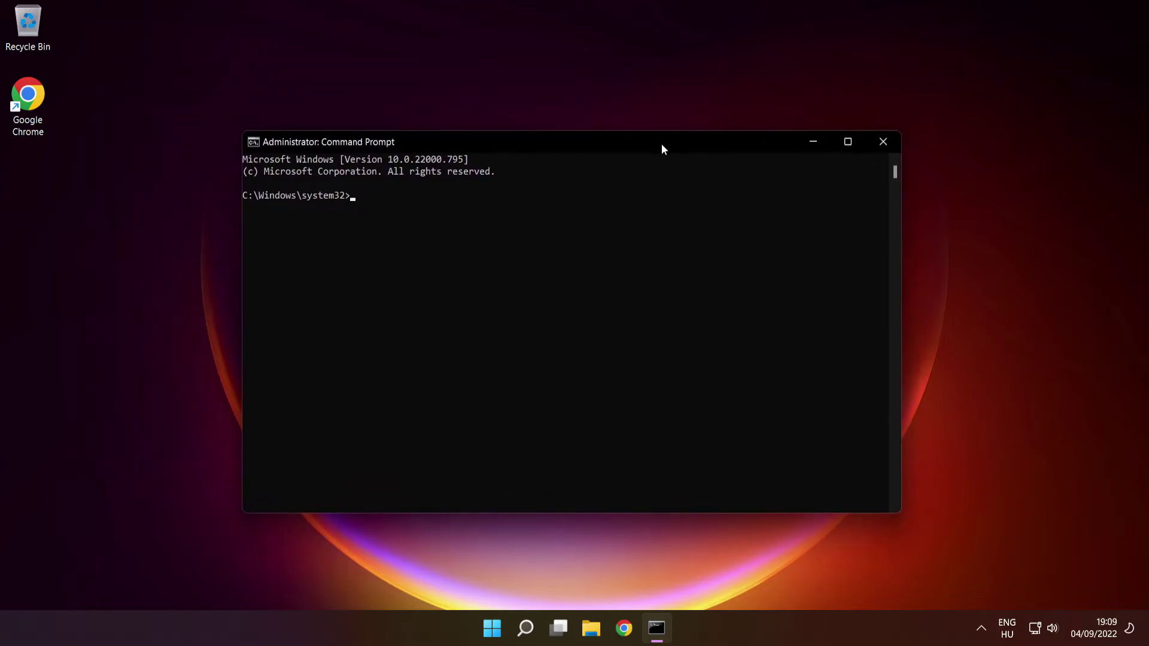
type("sfc /scannow")
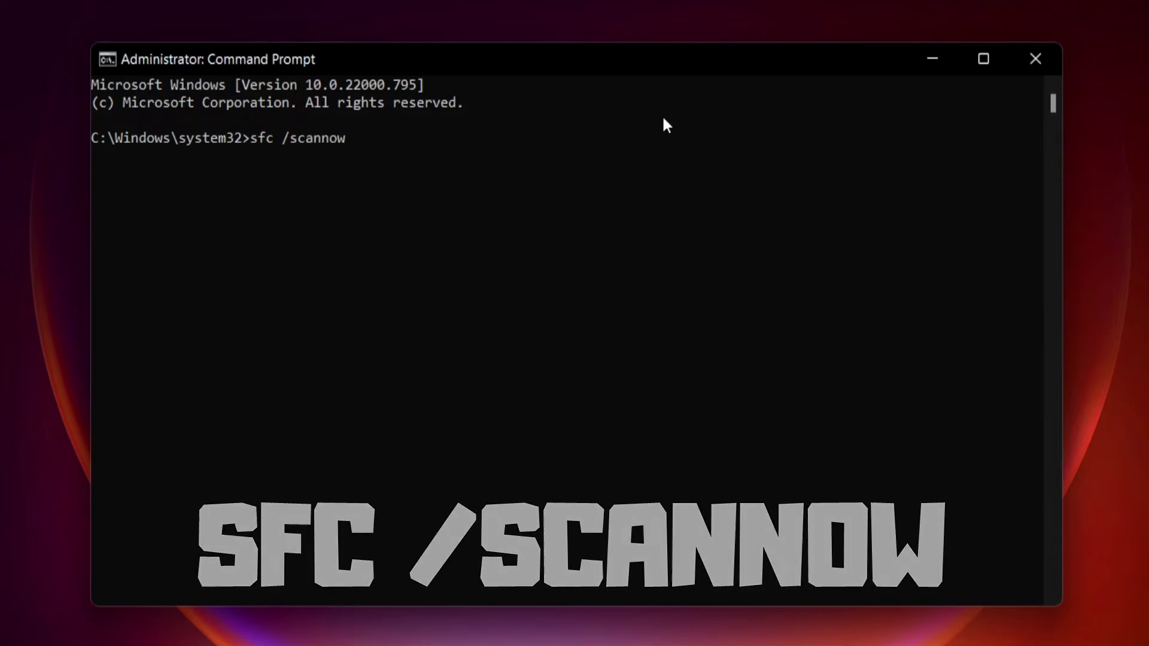
key("Return")
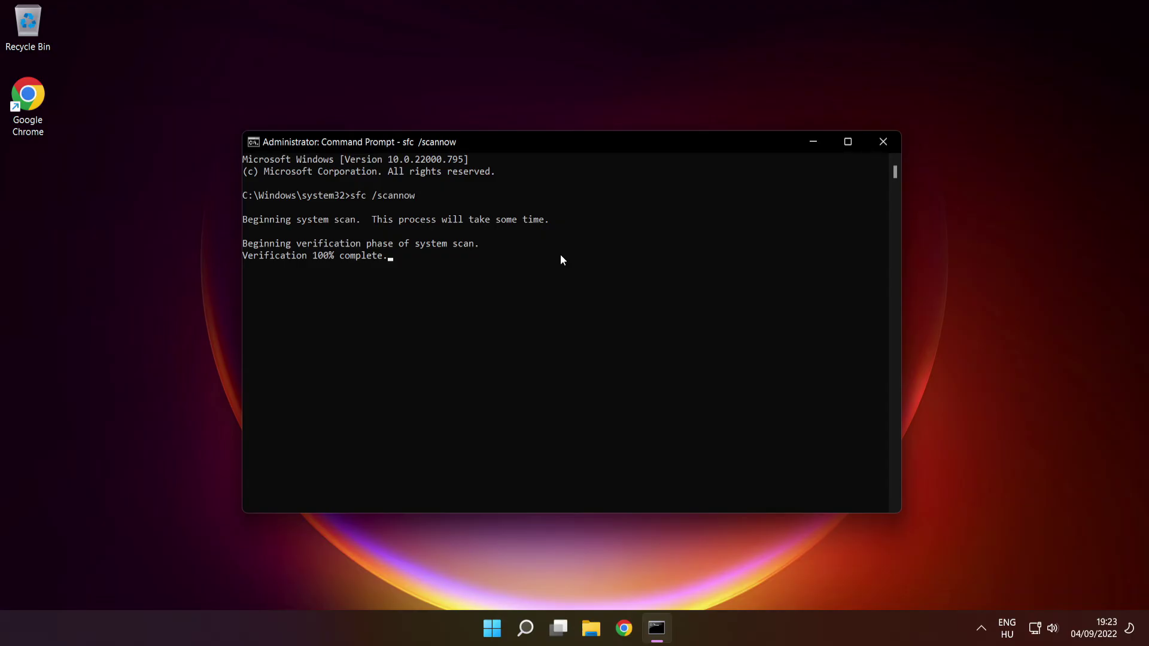
left_click(884, 143)
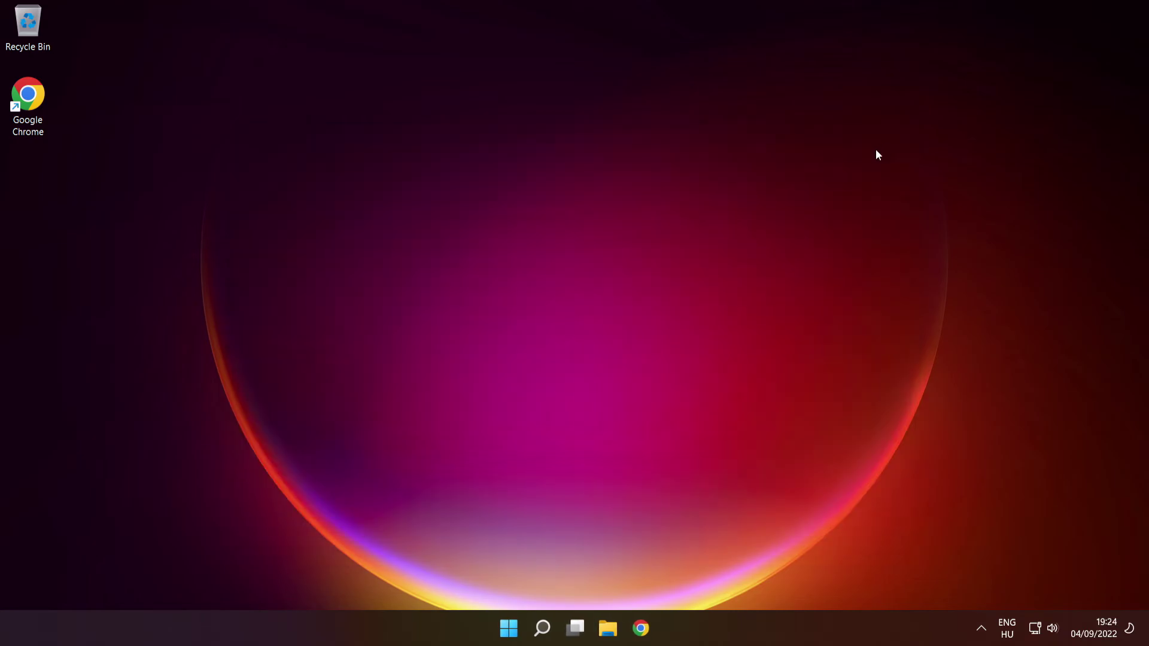
- Restart the computer
left_click(508, 627)
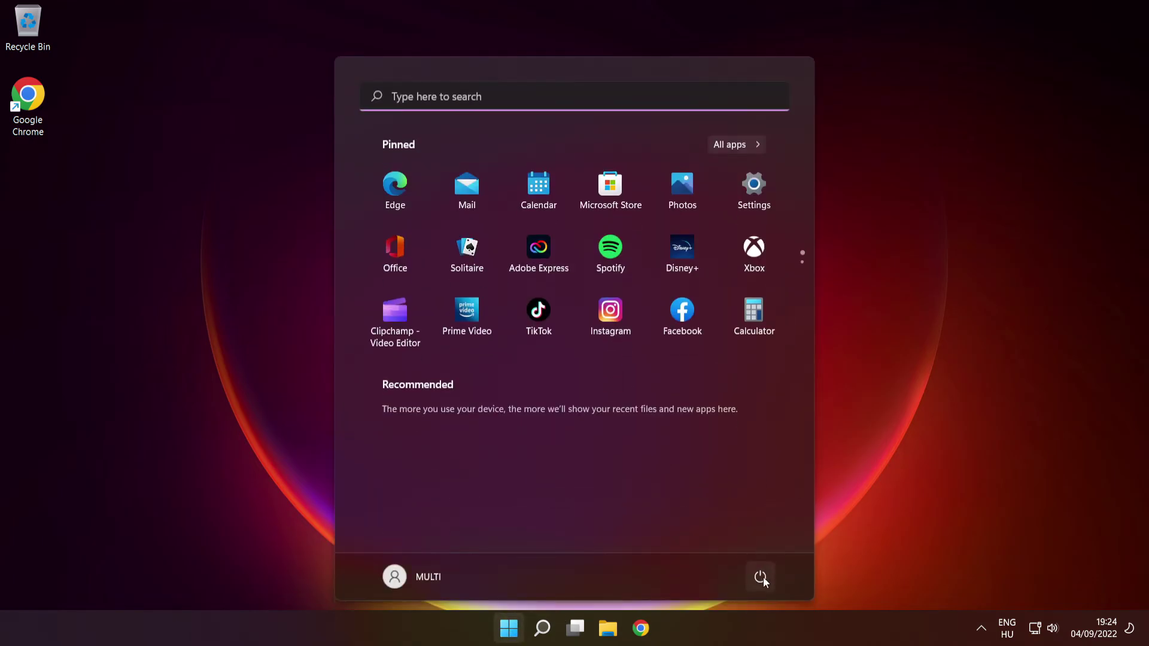
left_click(761, 579)
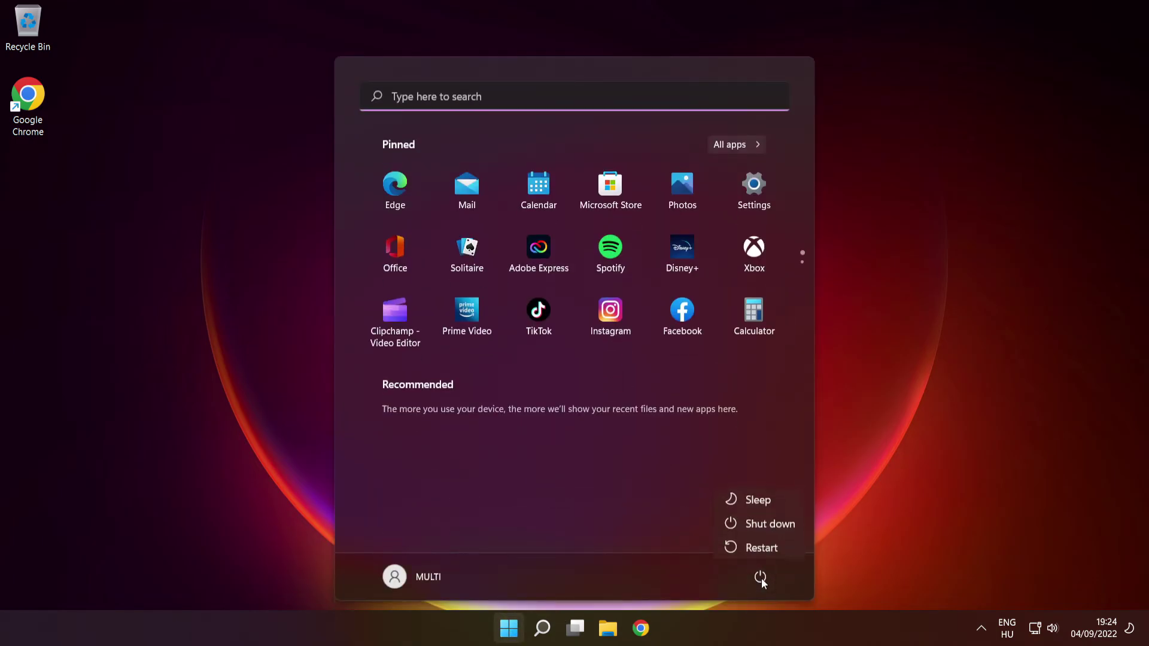
left_click(764, 546)
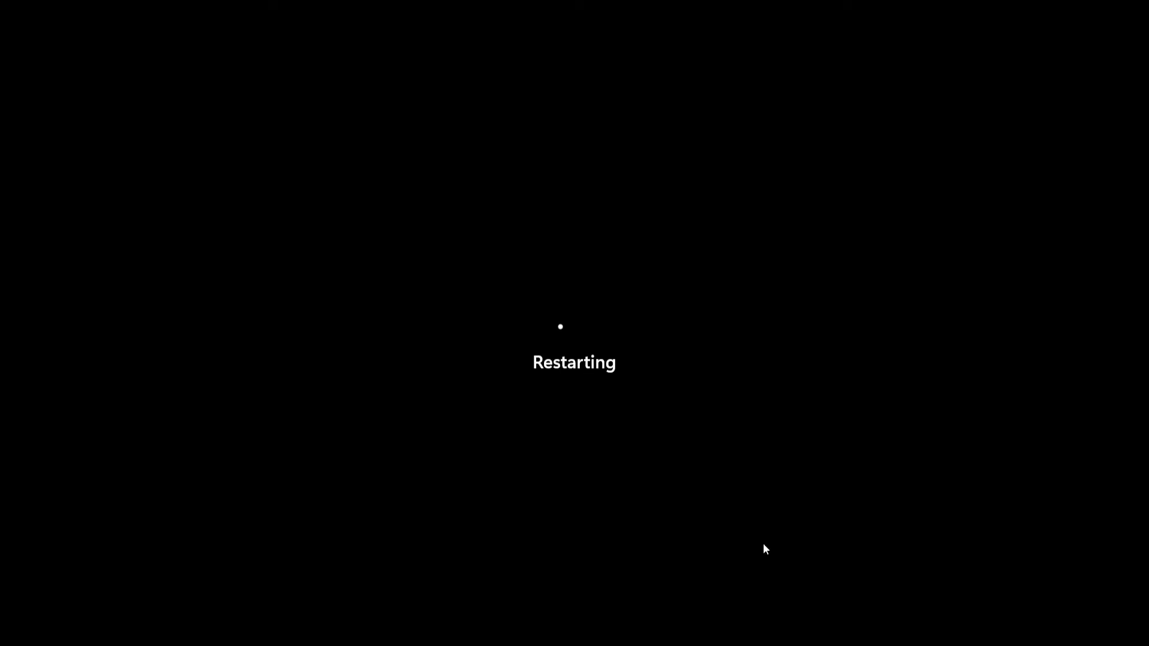